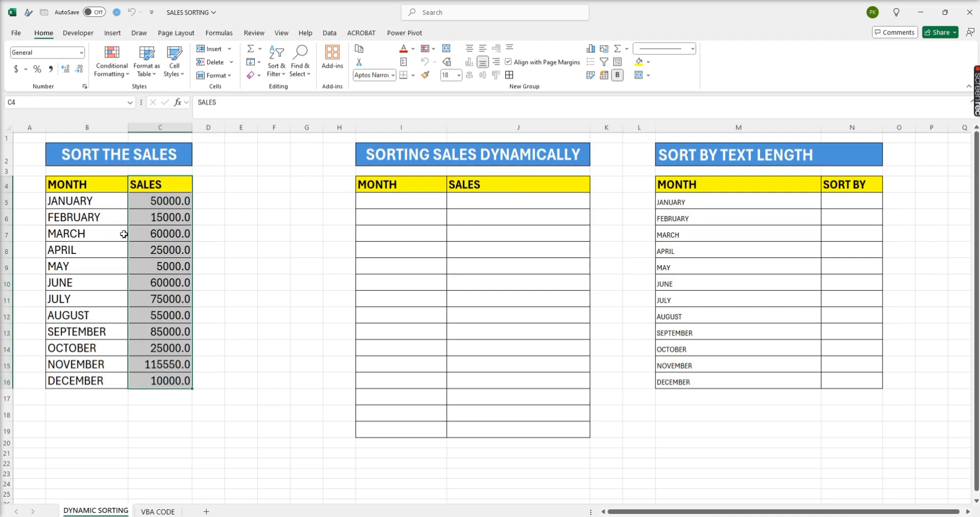
- Sort the month and sales table under SORT THE SALES by SALES, on cell values, from smallest to largest
left_click(85, 203)
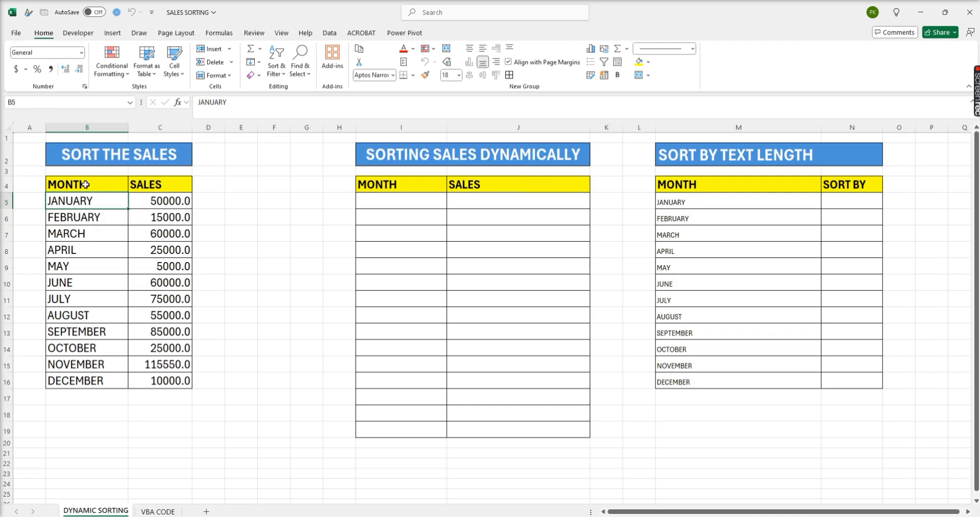
left_click(333, 35)
left_click(496, 58)
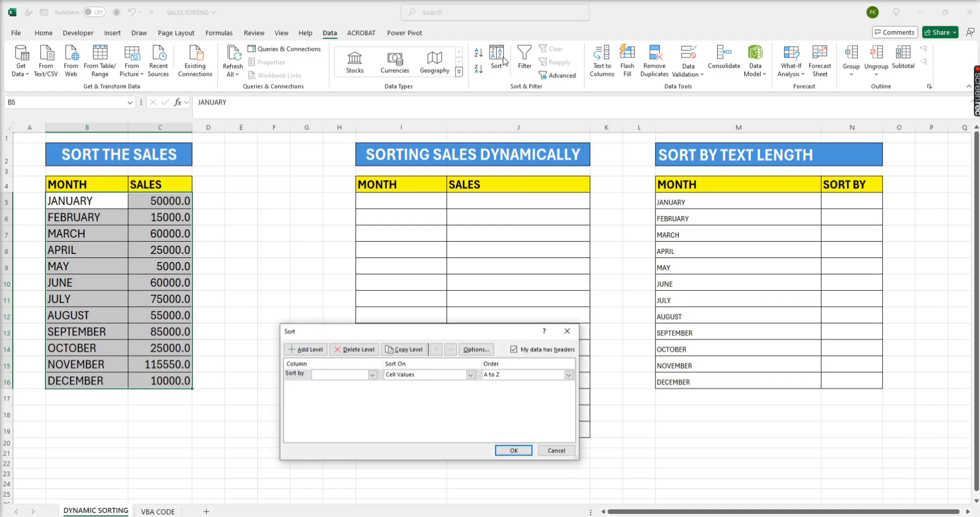
left_click(372, 375)
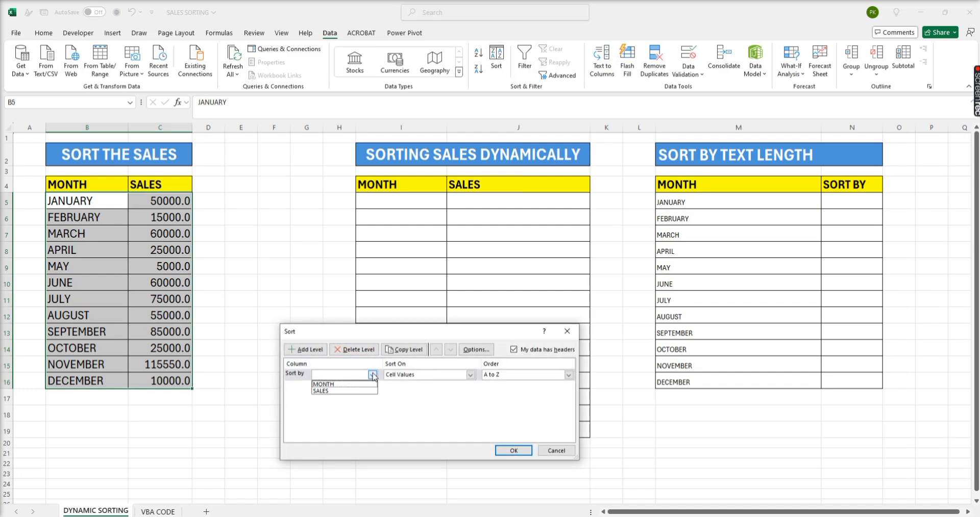
left_click(340, 392)
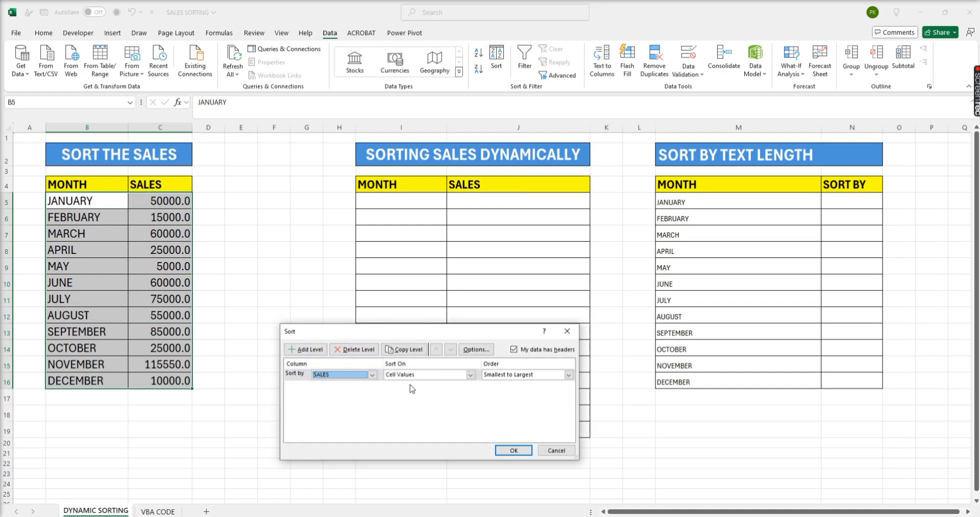
left_click(524, 375)
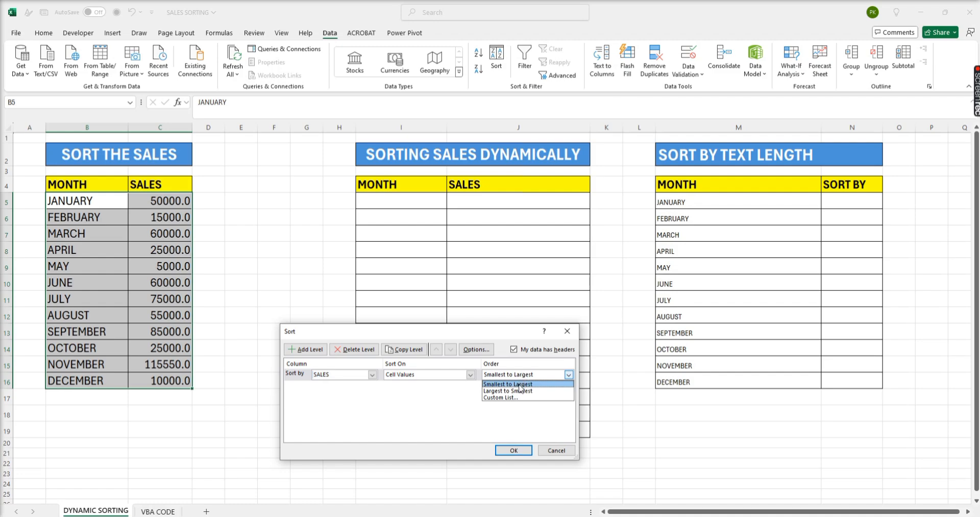
left_click(521, 385)
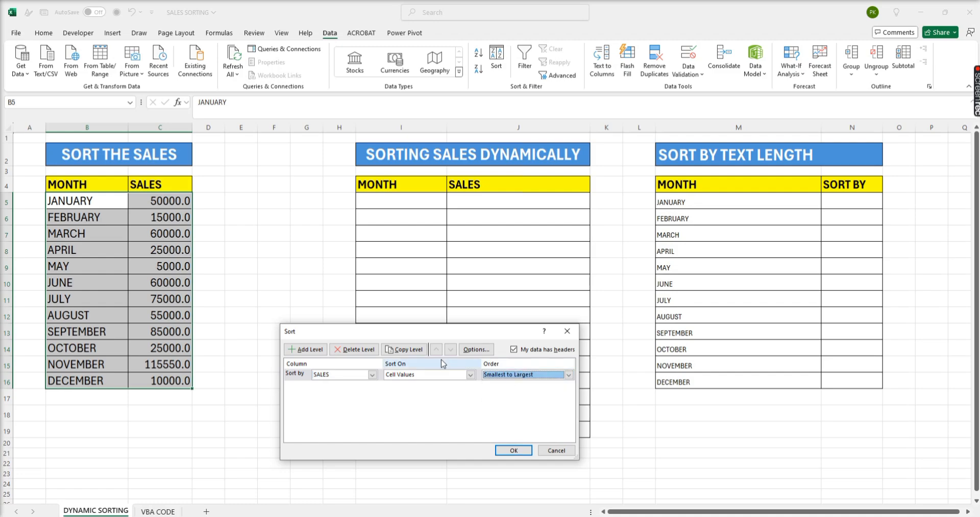
left_click(416, 377)
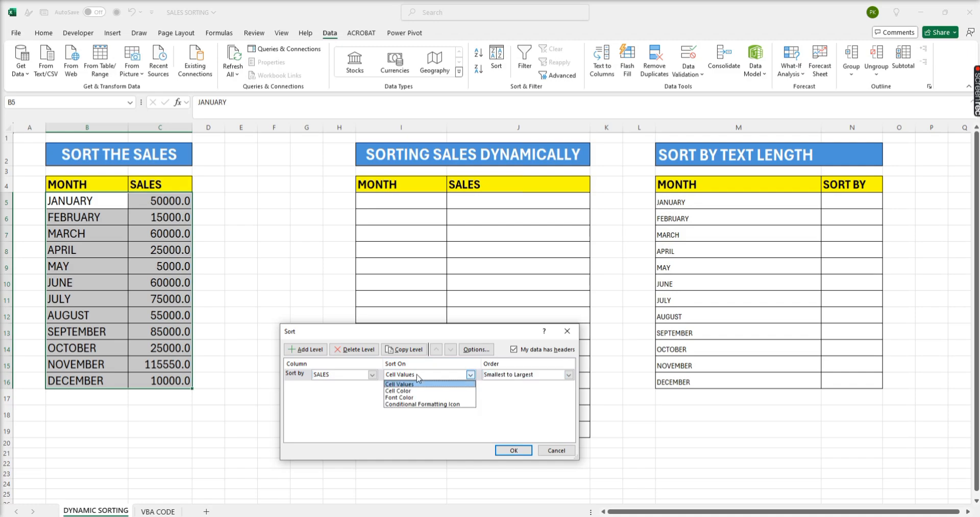
left_click(418, 381)
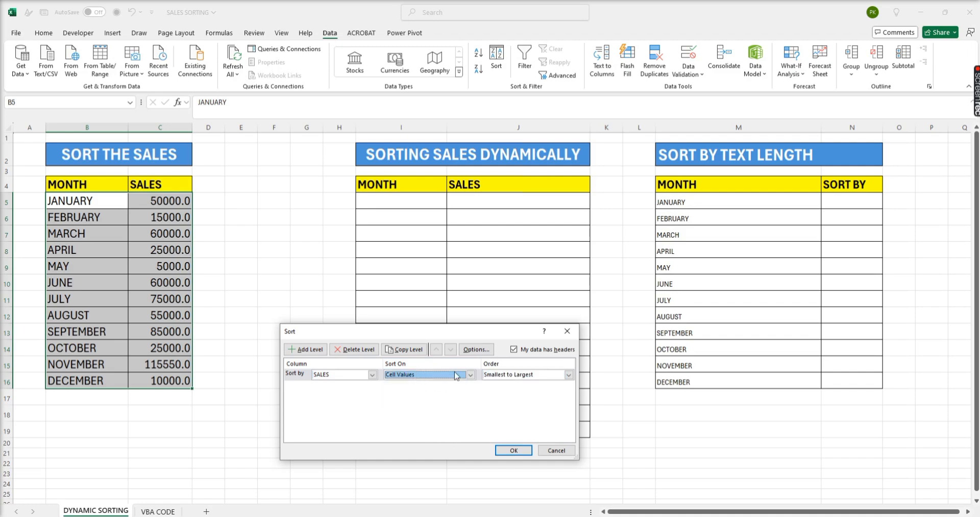
left_click(513, 451)
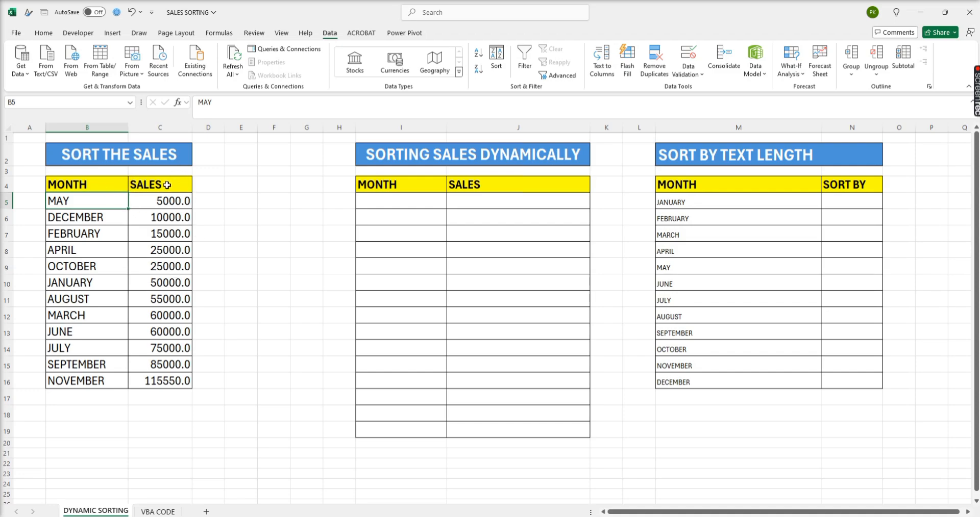
left_click(162, 204)
left_click(159, 236)
left_click(172, 298)
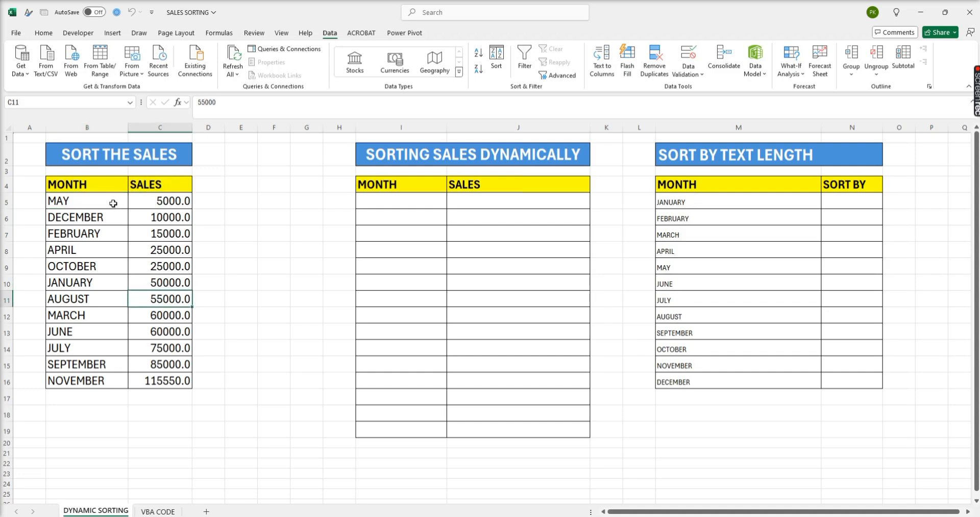
- Sort the month and sales table by SALES from largest to smallest, and undo that sort
left_click(497, 57)
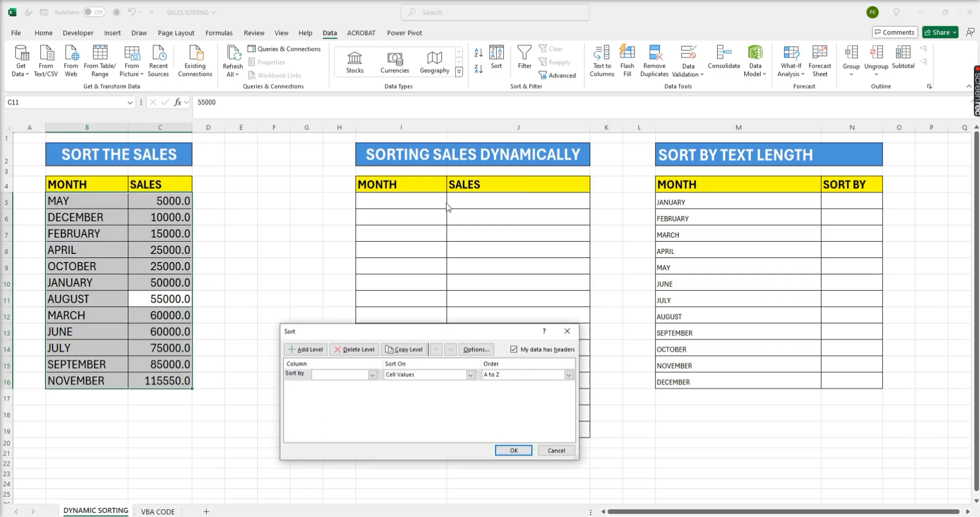
left_click(509, 378)
left_click(510, 390)
left_click(513, 451)
left_click(496, 429)
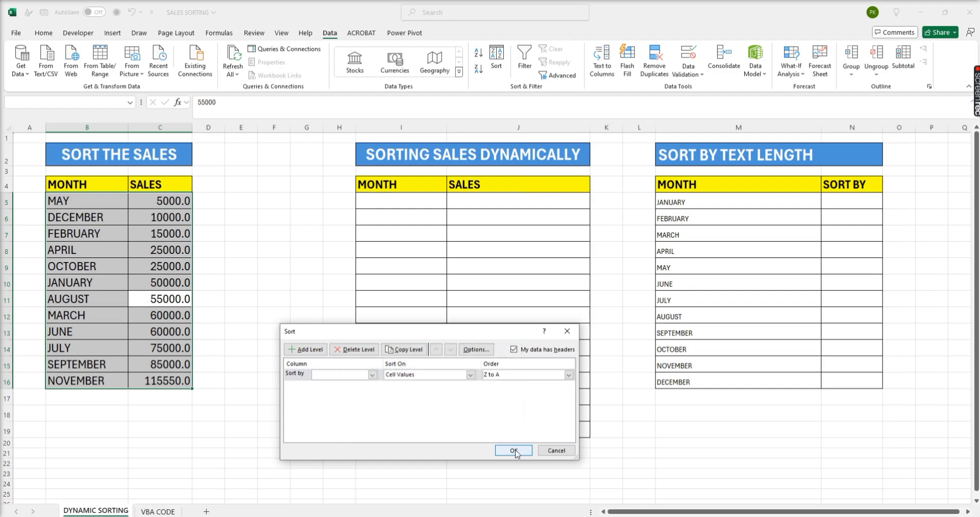
left_click(372, 375)
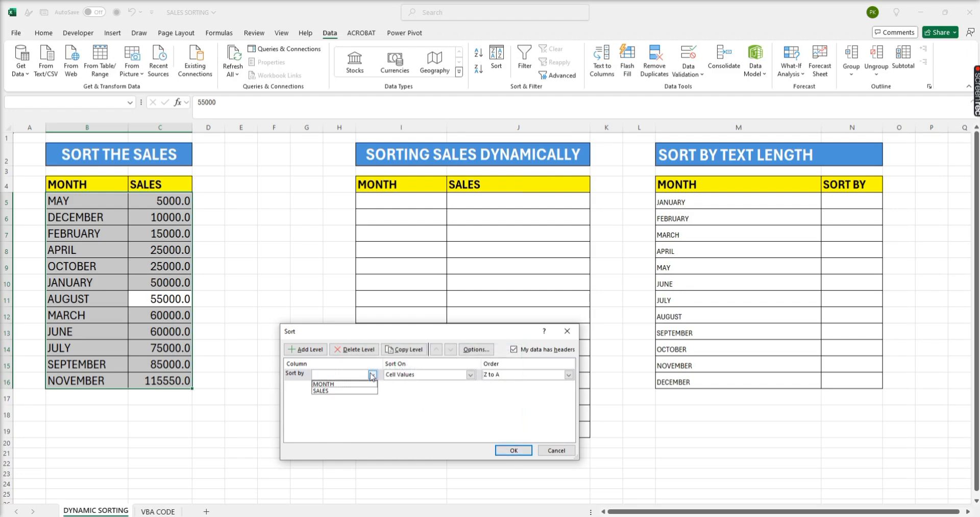
left_click(341, 391)
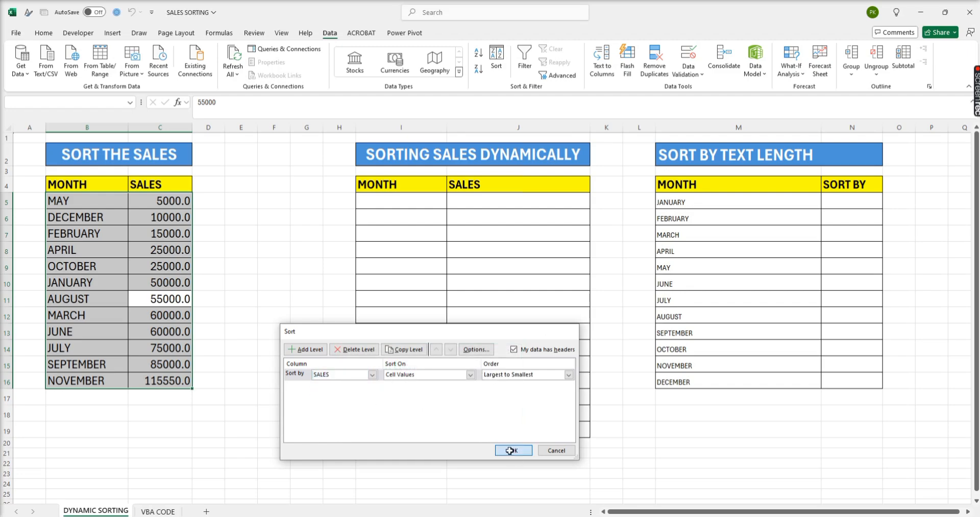
left_click(513, 450)
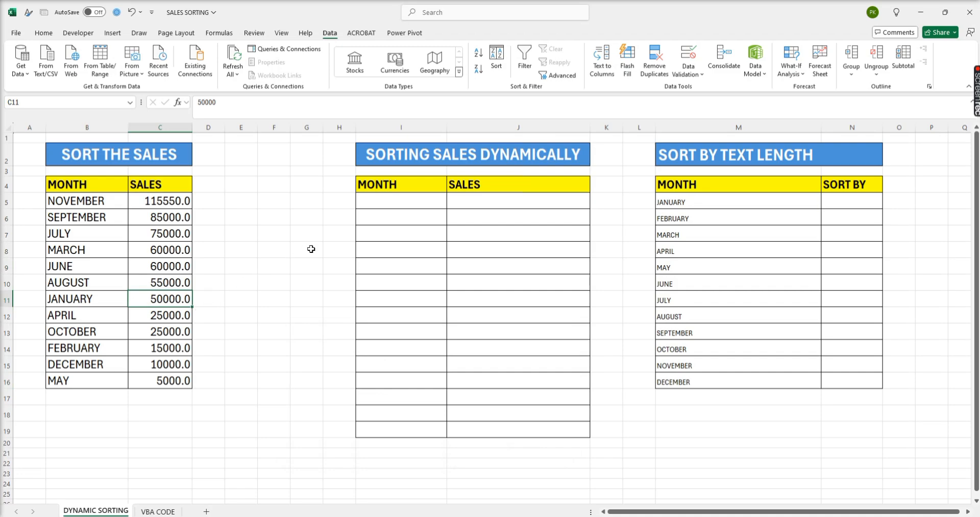
key("ctrl+z")
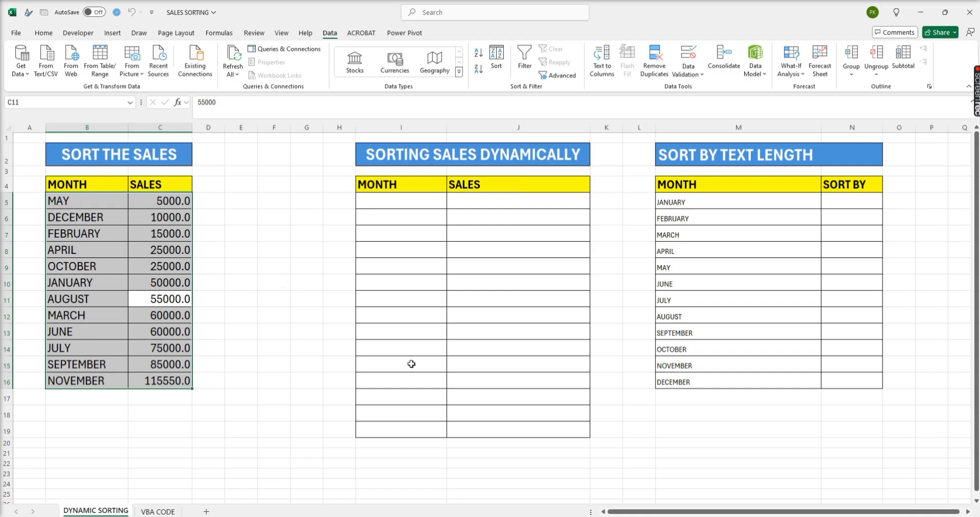
- Examine the month names in the MONTH column of the SORT BY TEXT LENGTH table
left_click(431, 234)
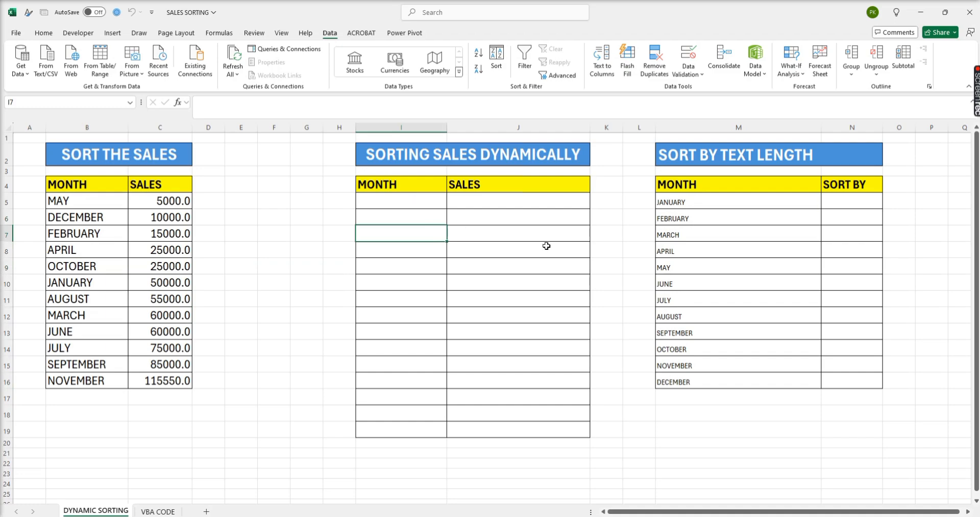
left_click(688, 199)
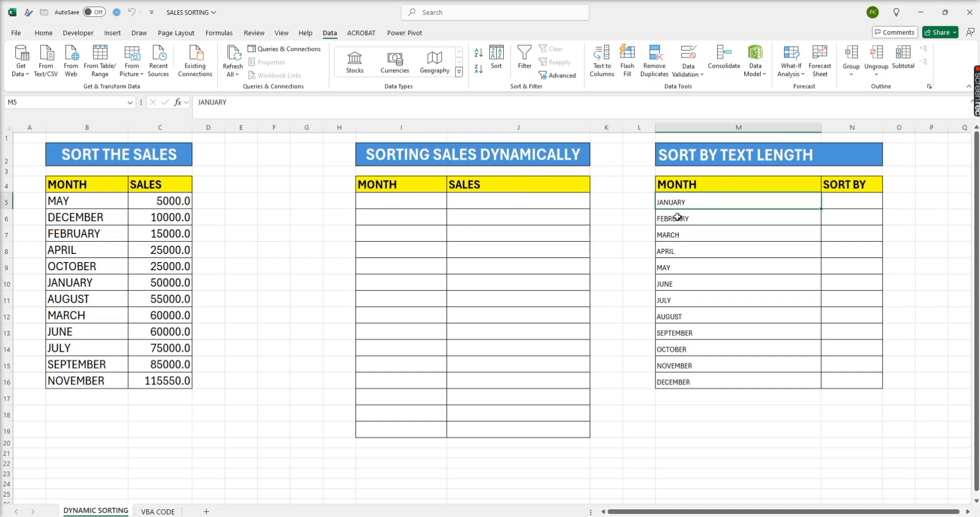
left_click(674, 218)
left_click(669, 251)
left_click(666, 267)
left_click(664, 284)
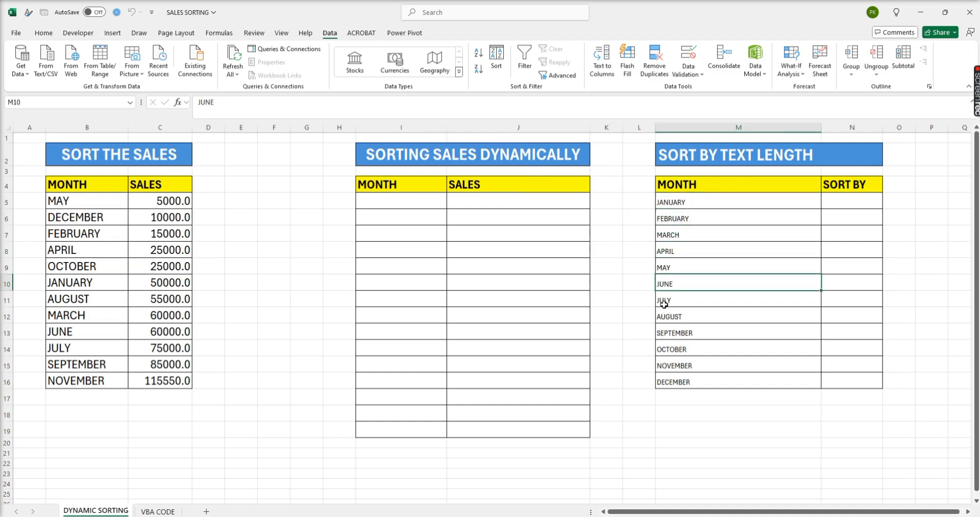
left_click(664, 301)
left_click(661, 333)
left_click(664, 349)
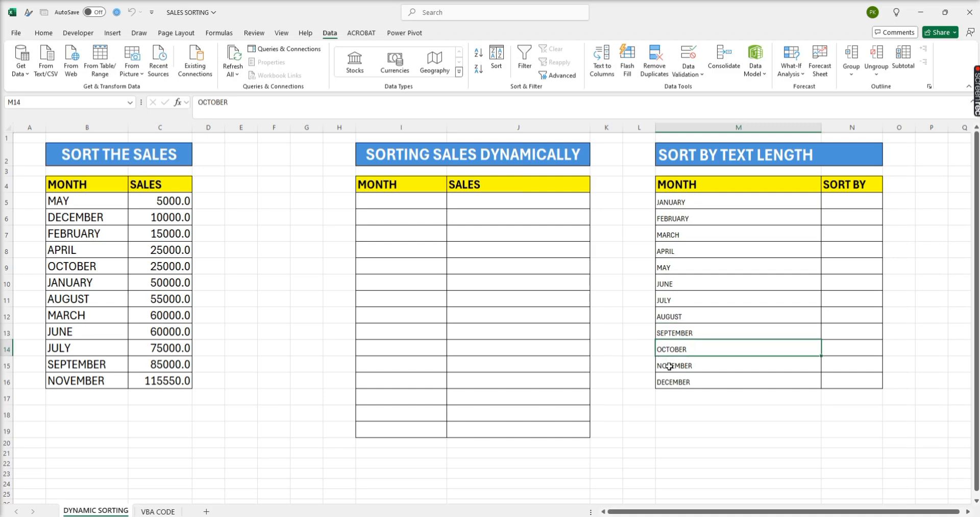
left_click(668, 365)
left_click(676, 382)
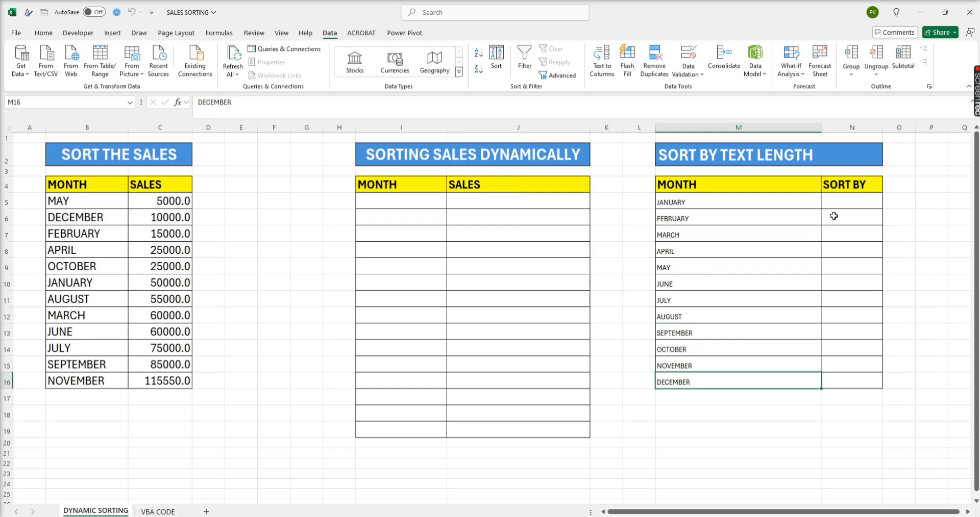
- Enter the formula =SORTBY(M5:M16,LEN(M5:M16)) in cell N5 to sort the months by text length
left_click(846, 204)
type("=")
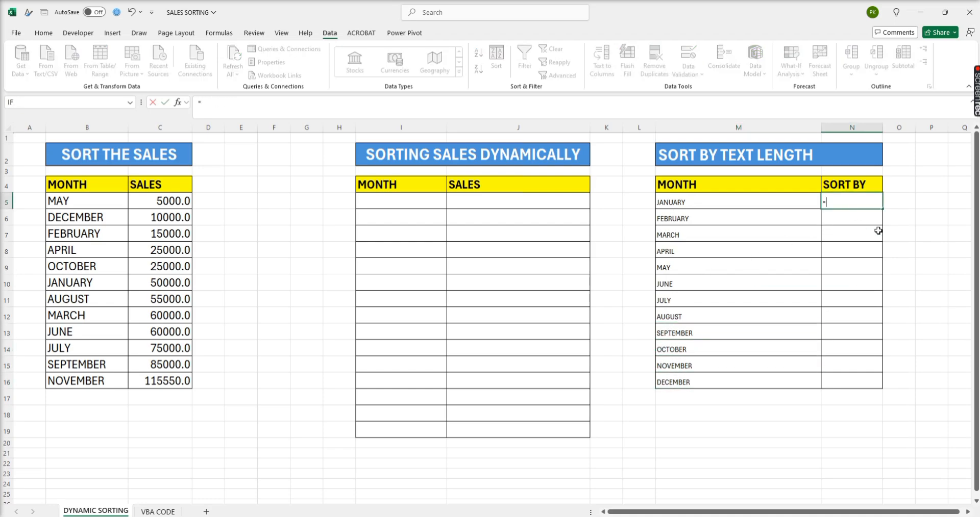
type("SOR")
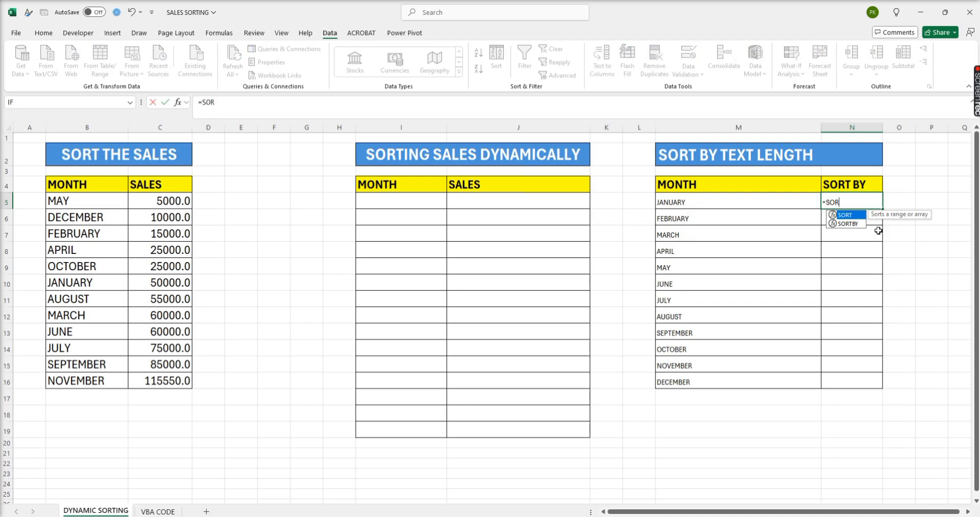
type("TBY")
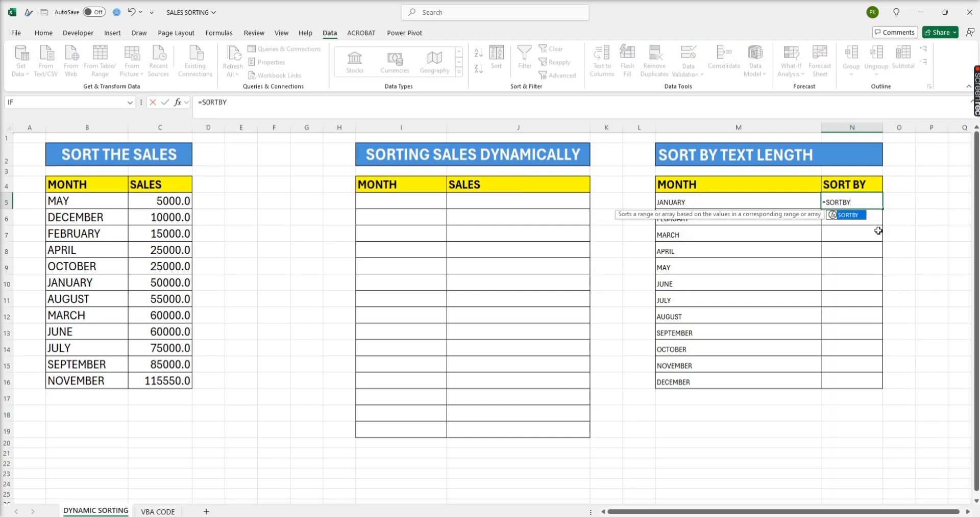
type("(")
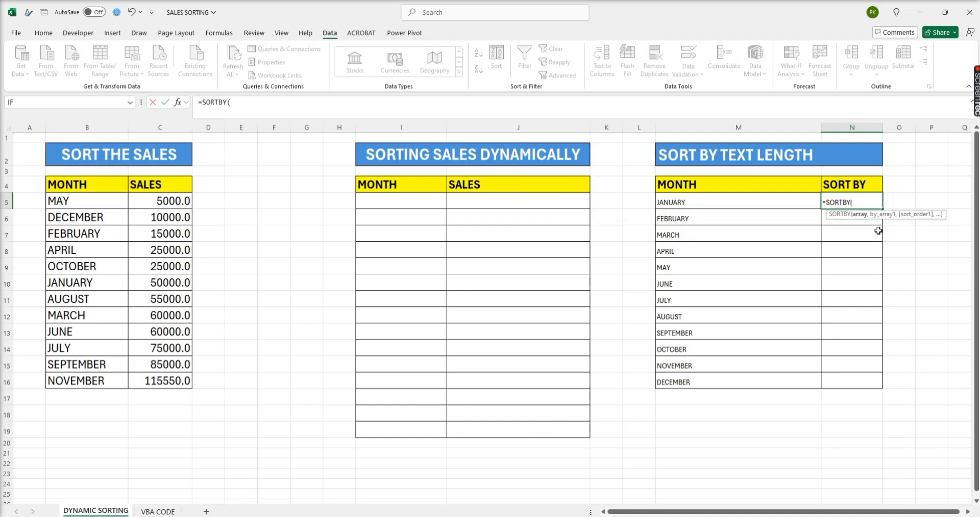
left_click_drag(713, 204, 720, 380)
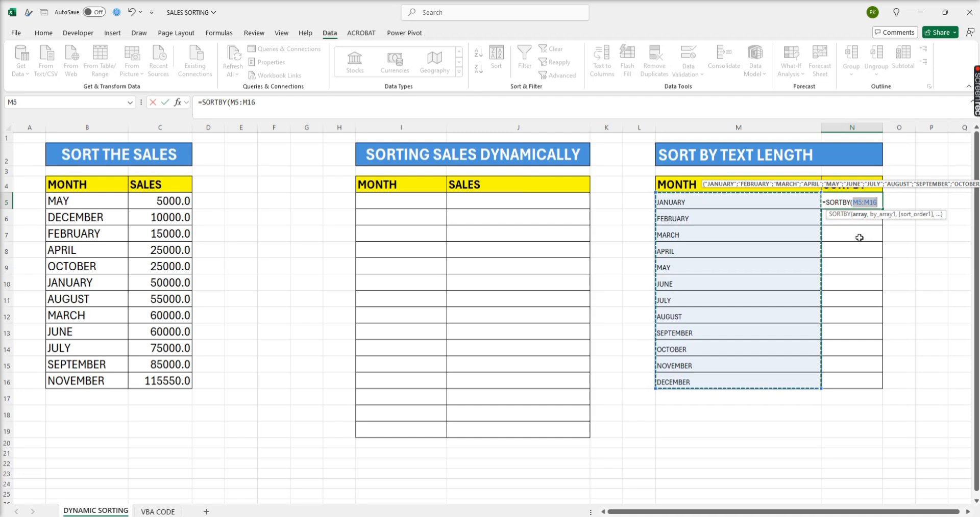
type(",L")
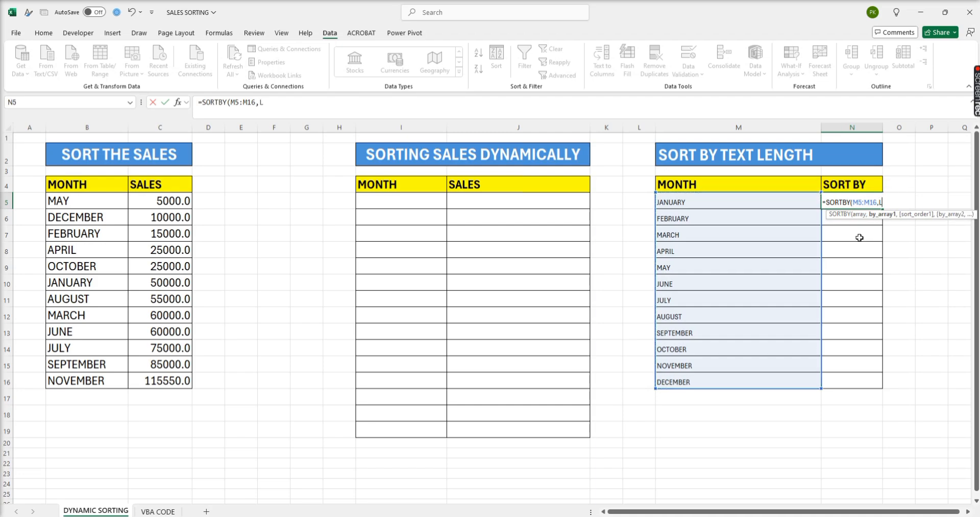
type("EN")
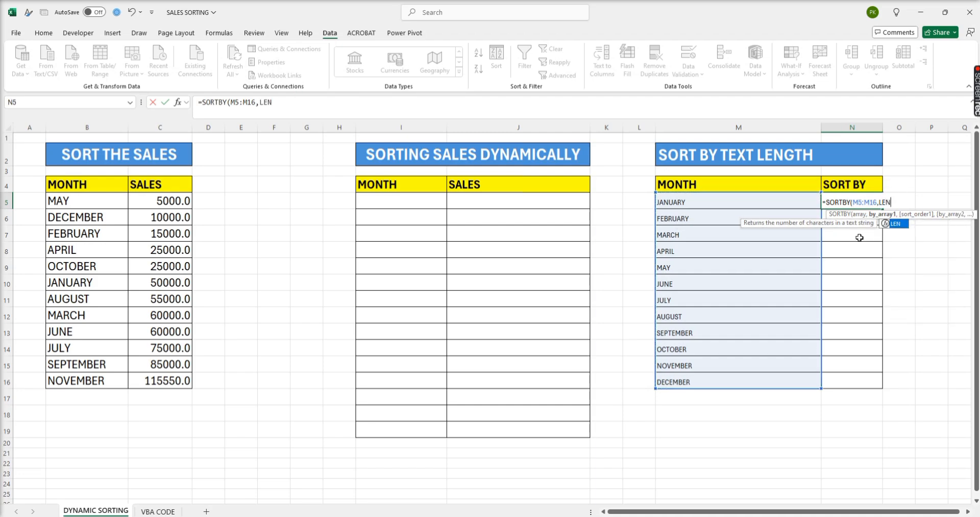
type("(")
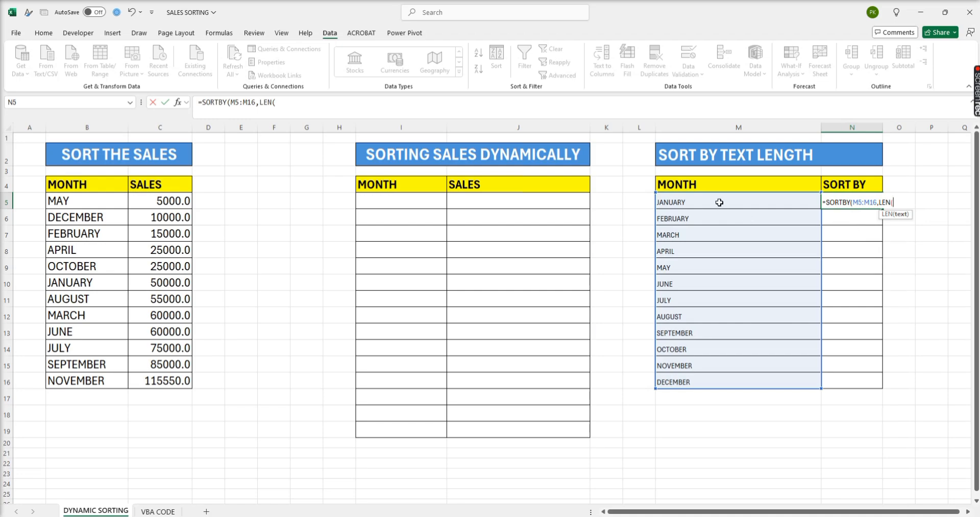
left_click_drag(719, 202, 717, 380)
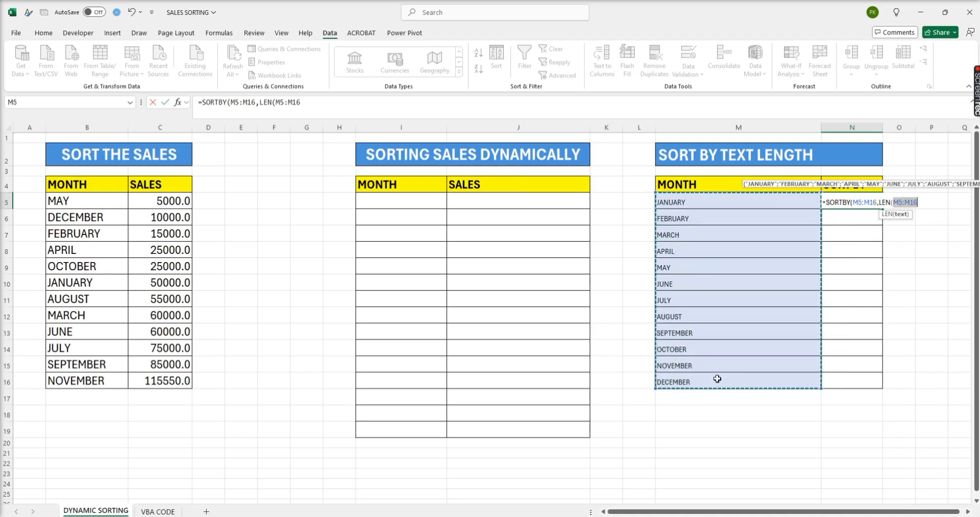
type(")")
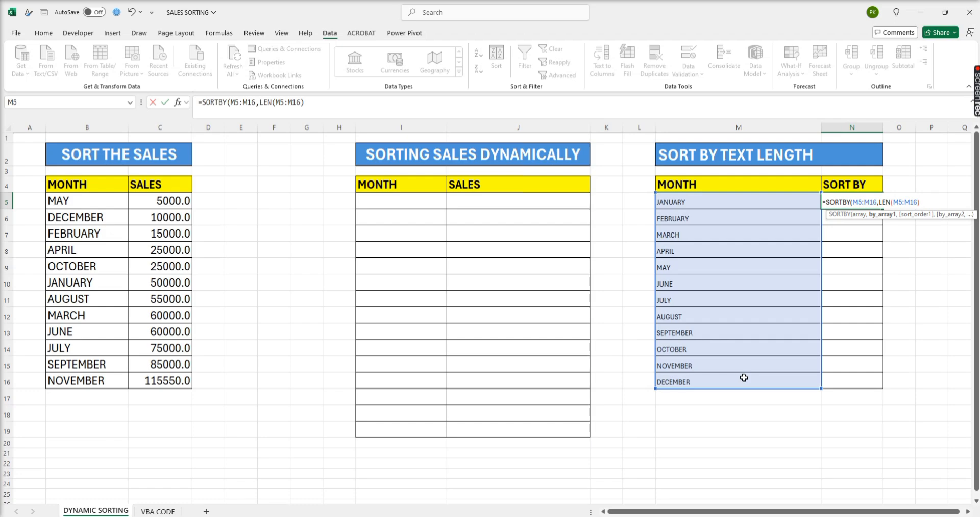
type(")")
key("Return")
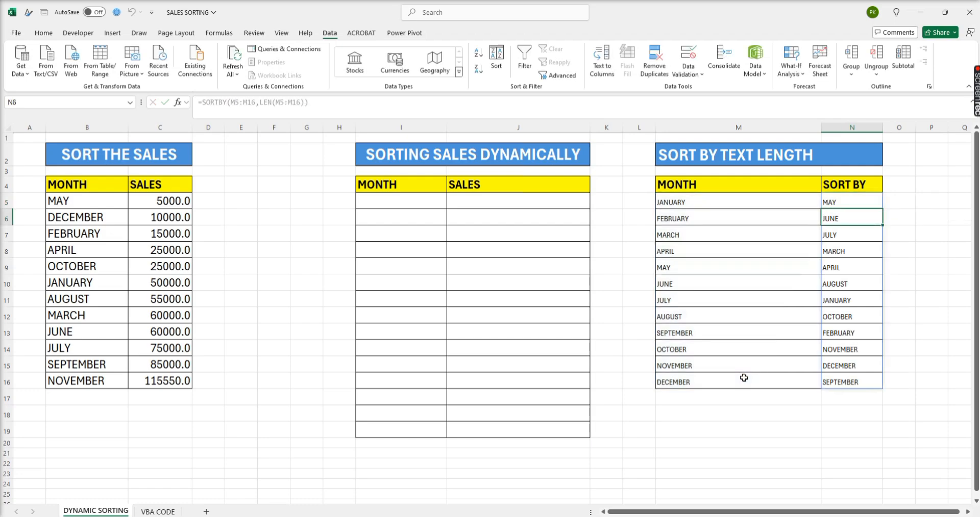
- Review the SORTBY formula in cell N5 and the range it references
left_click(839, 203)
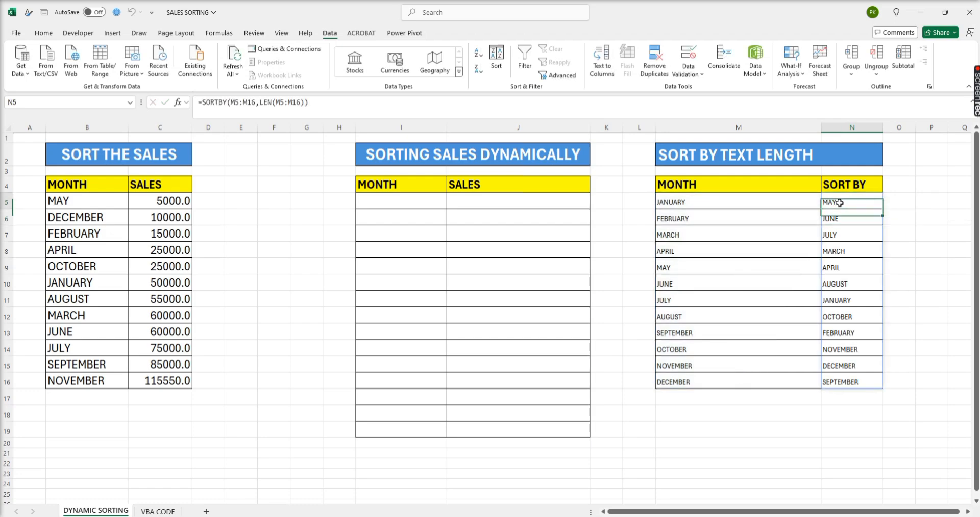
double_click(840, 202)
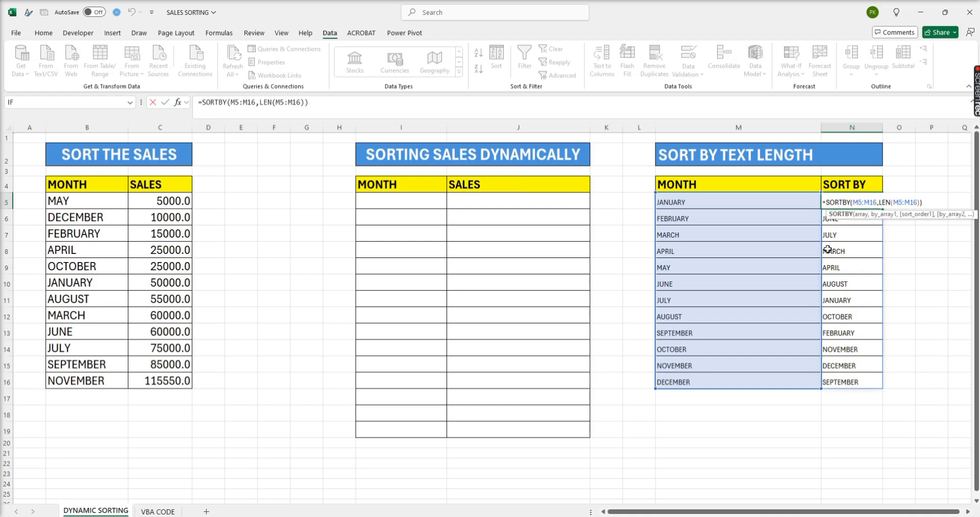
key("Return")
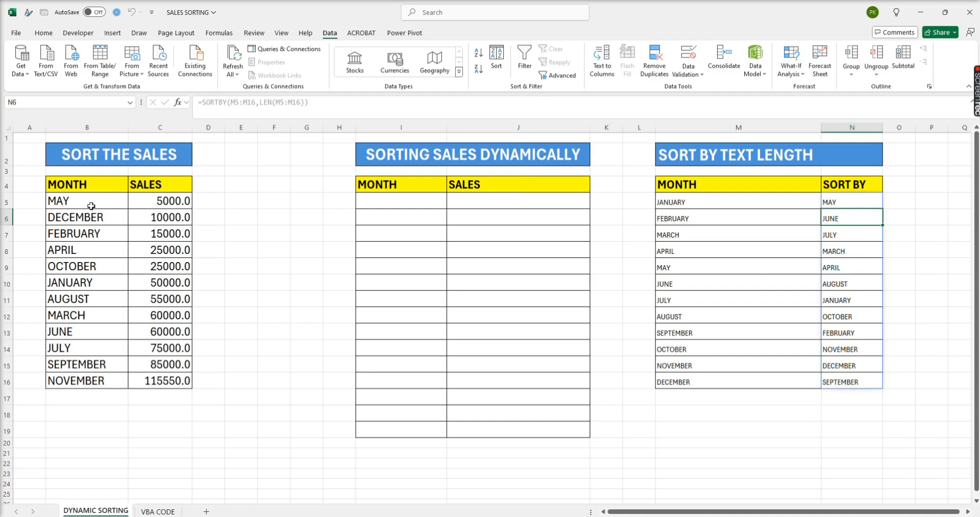
left_click(170, 201)
left_click_drag(171, 201, 162, 233)
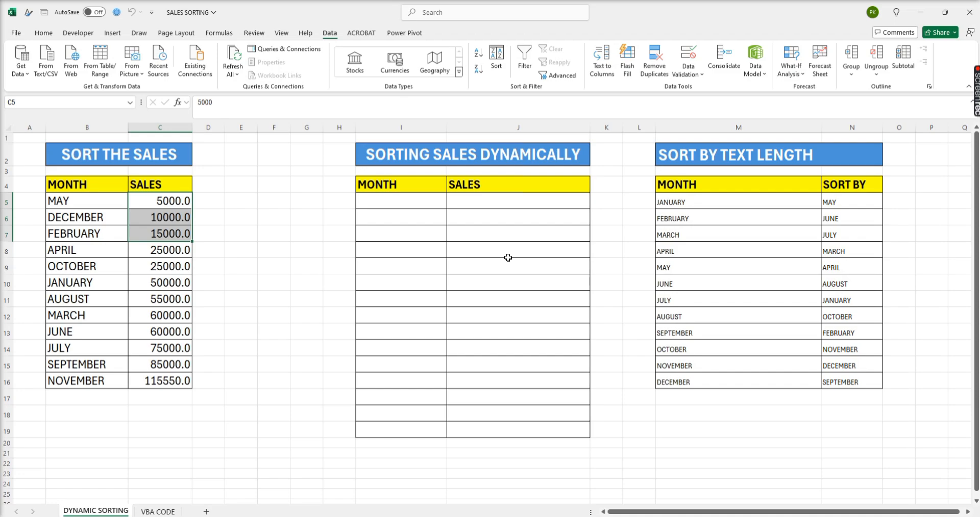
- Check the Developer entries in the ribbon customization options, and close the options without changes
left_click(78, 33)
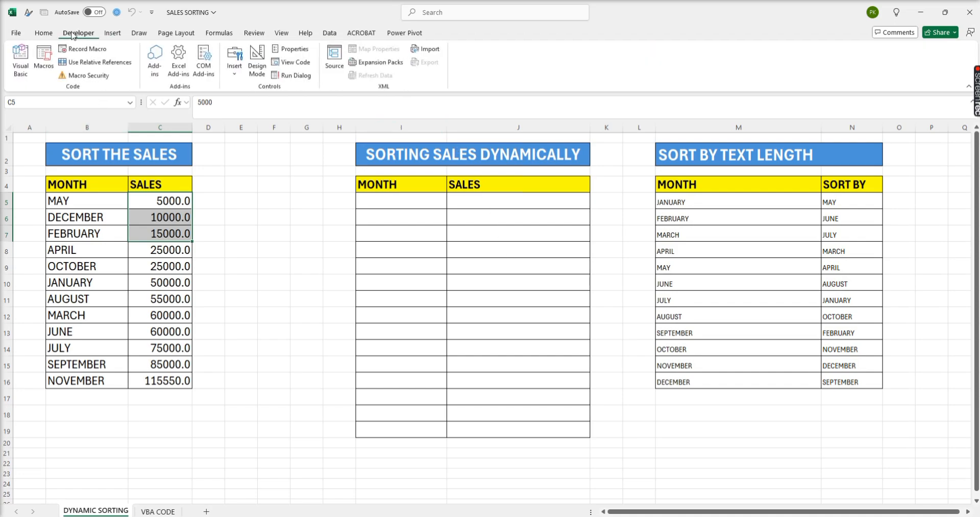
left_click(17, 33)
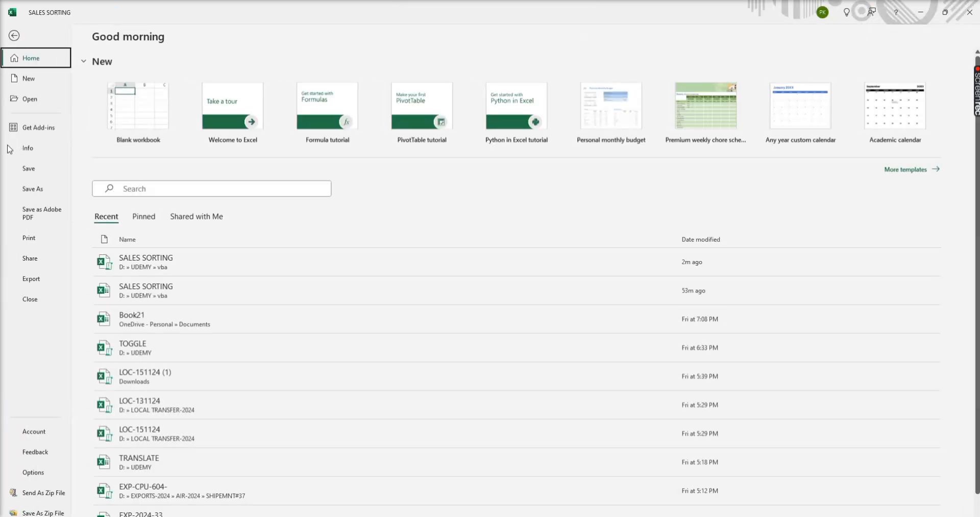
left_click(33, 472)
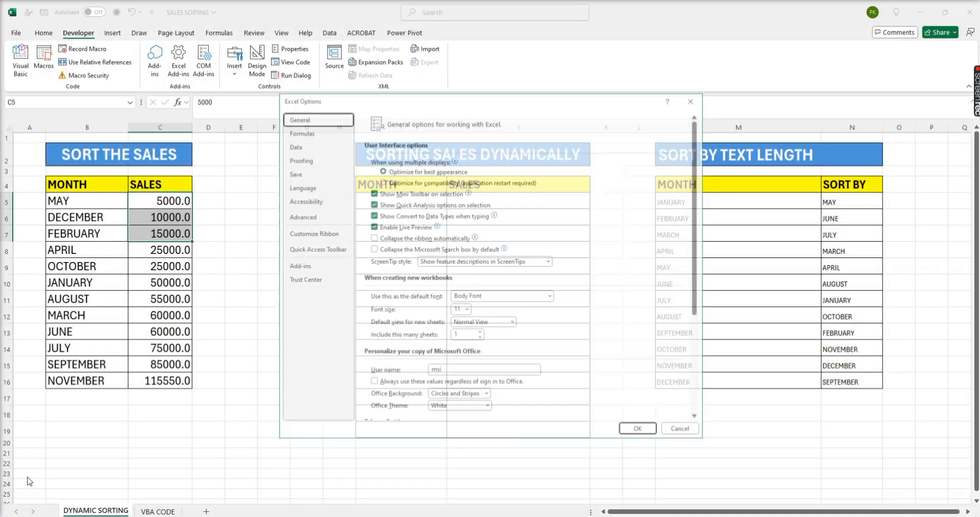
left_click(311, 233)
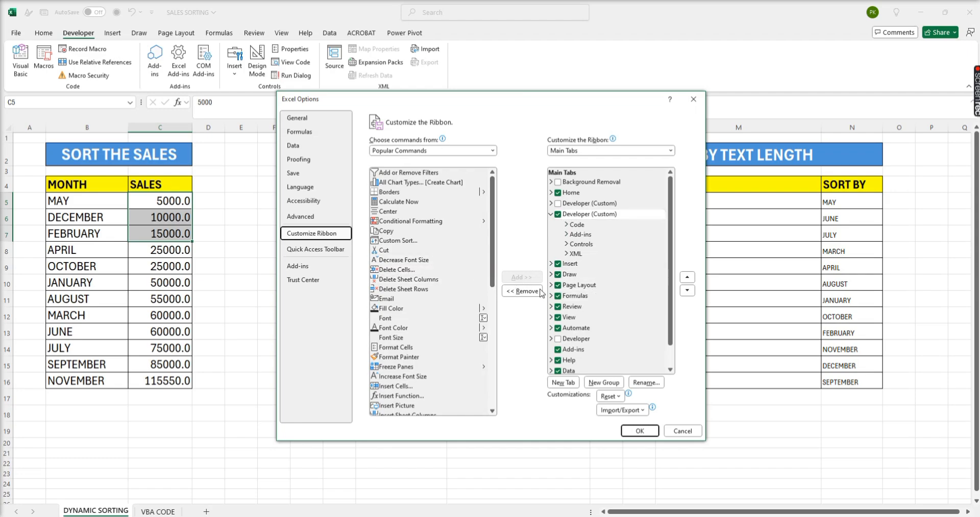
left_click(692, 431)
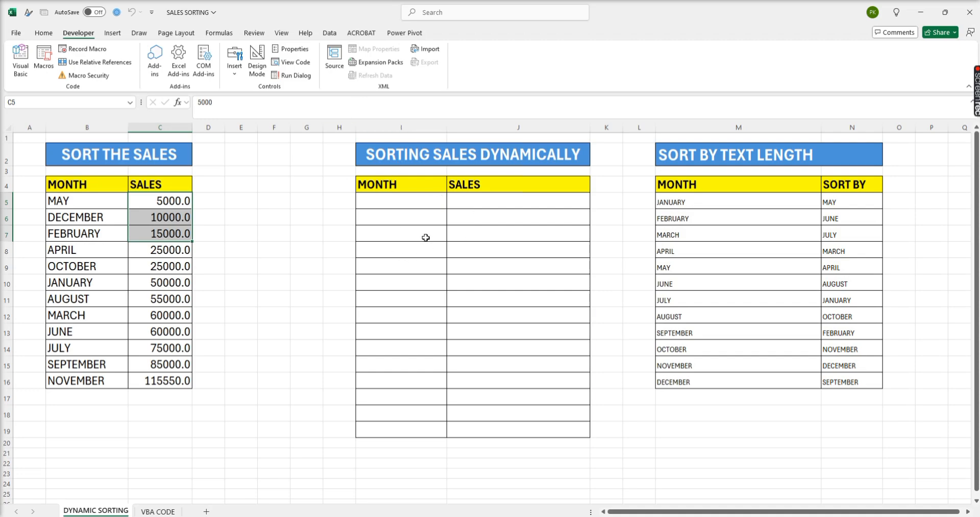
- Open the Visual Basic editor and delete the existing Worksheet_SelectionChange code from the DYNAMIC SORTING sheet's module
left_click(409, 201)
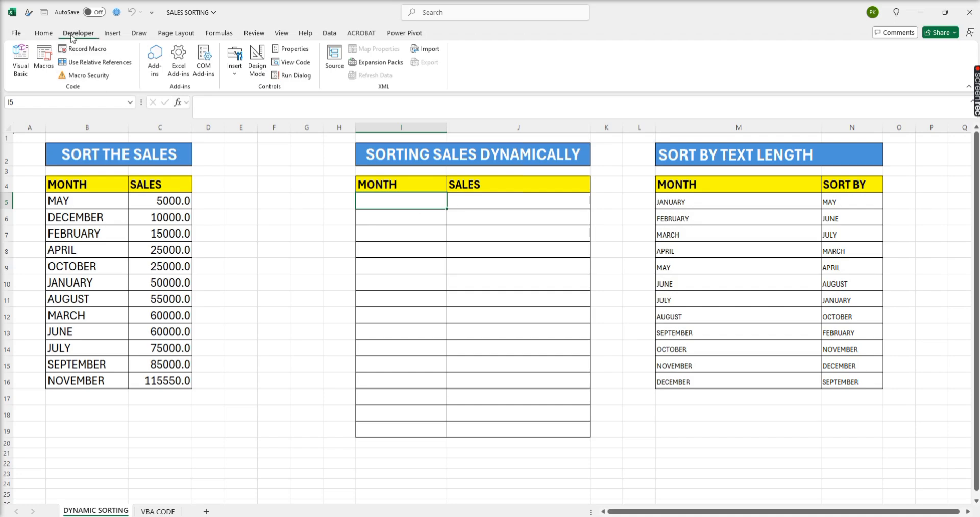
left_click(21, 61)
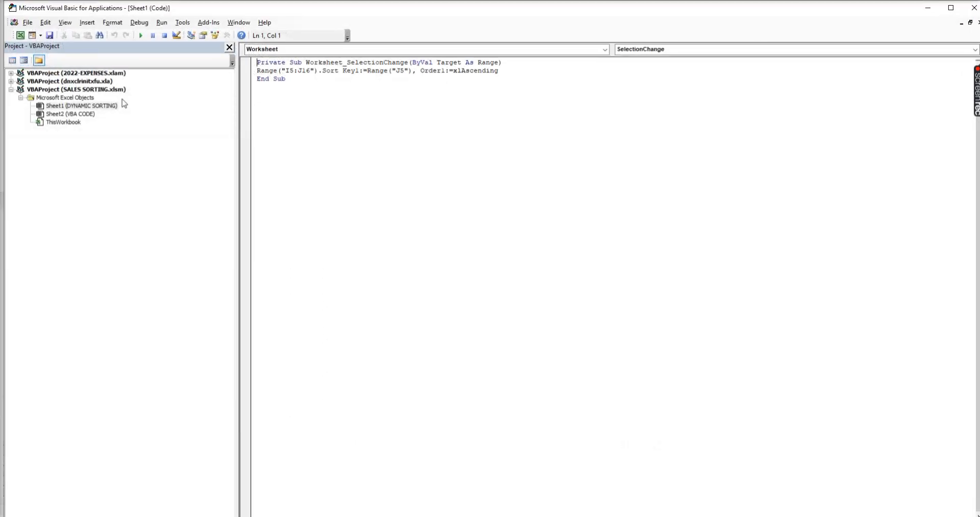
left_click_drag(317, 78, 256, 61)
key("Delete")
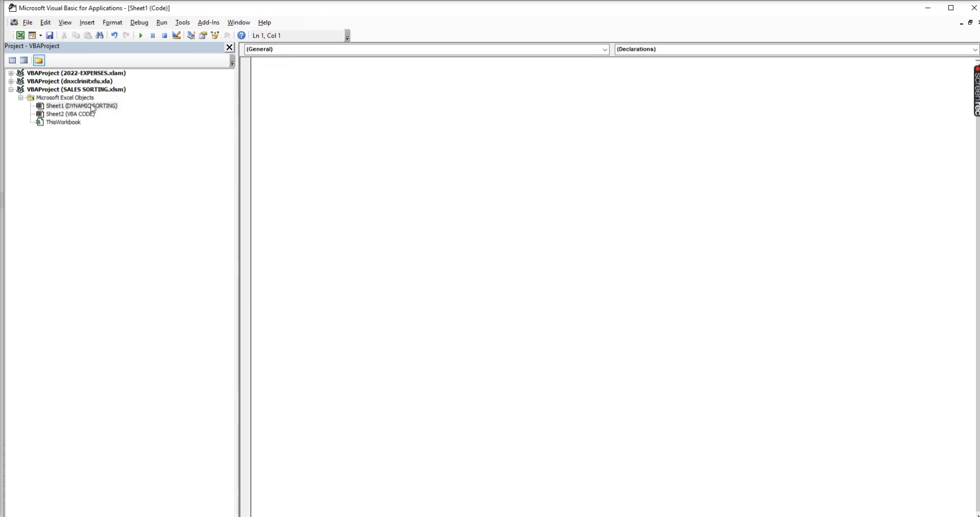
- Insert a Worksheet SelectionChange event procedure in the code module of Sheet1 (DYNAMIC SORTING)
double_click(107, 108)
left_click(606, 49)
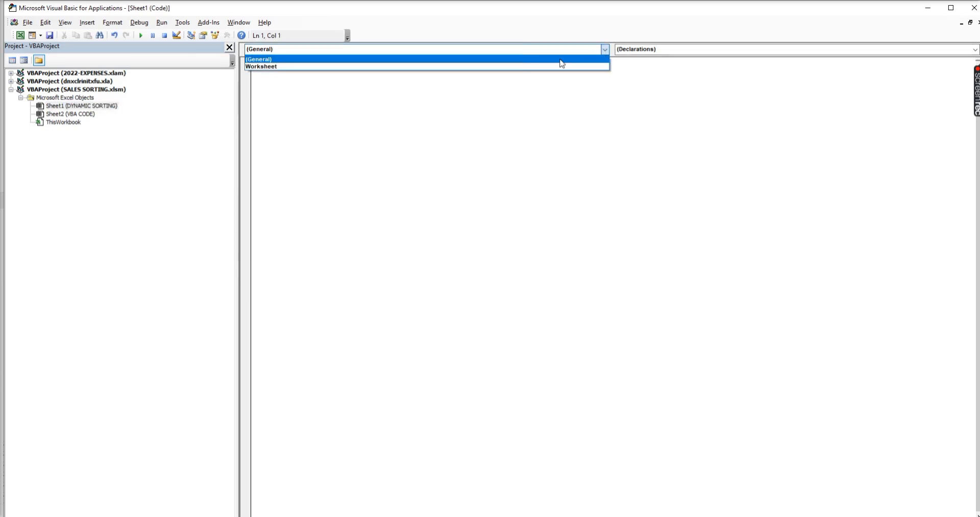
left_click(531, 67)
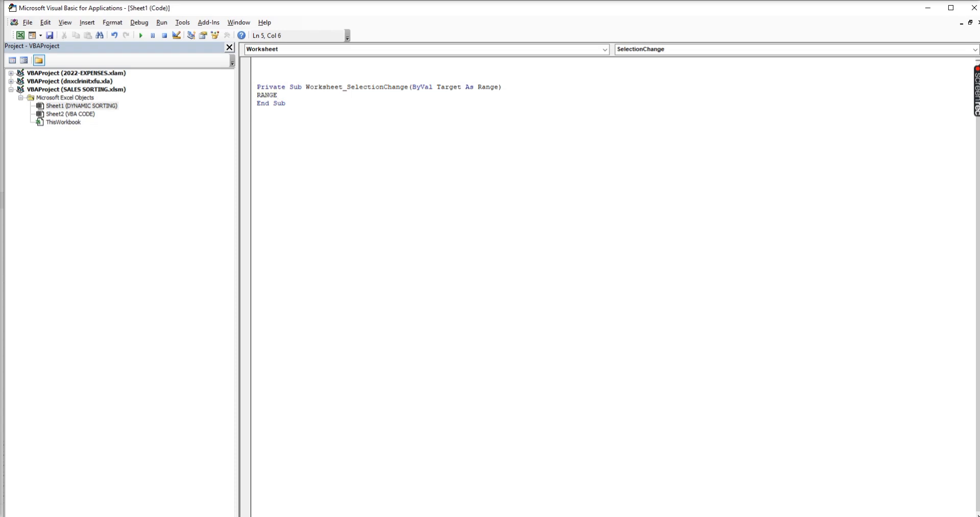
- Write Range("I5:J16").Sort in the SelectionChange procedure, checking the empty MONTH and SALES table for its cell references
type("(")
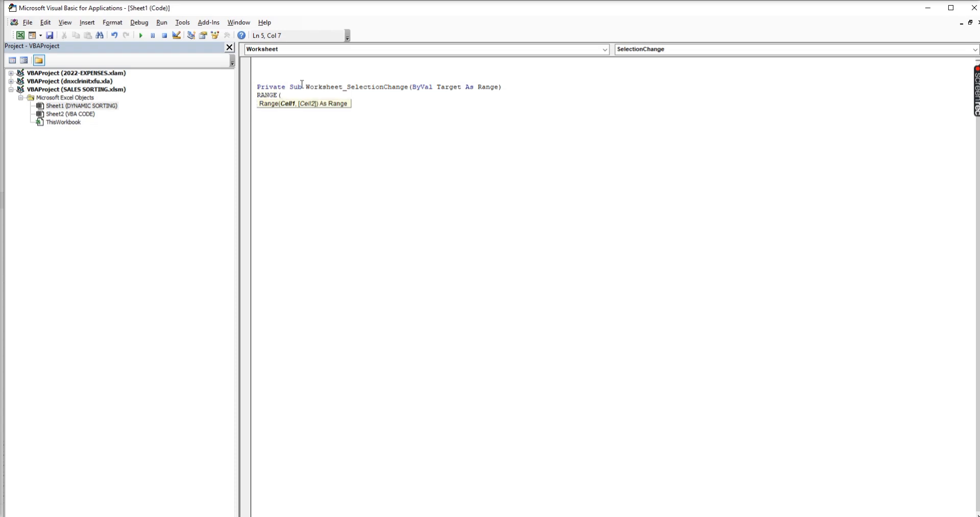
left_click(20, 36)
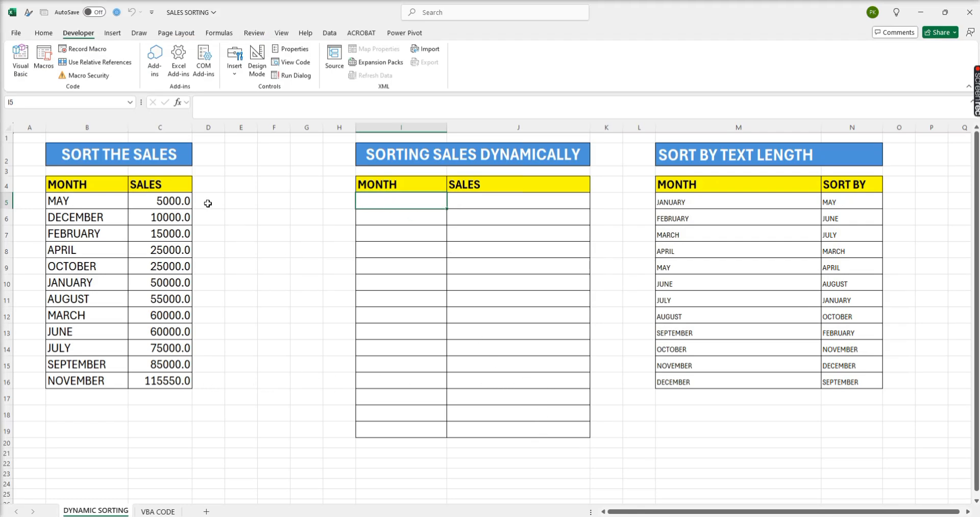
left_click(21, 61)
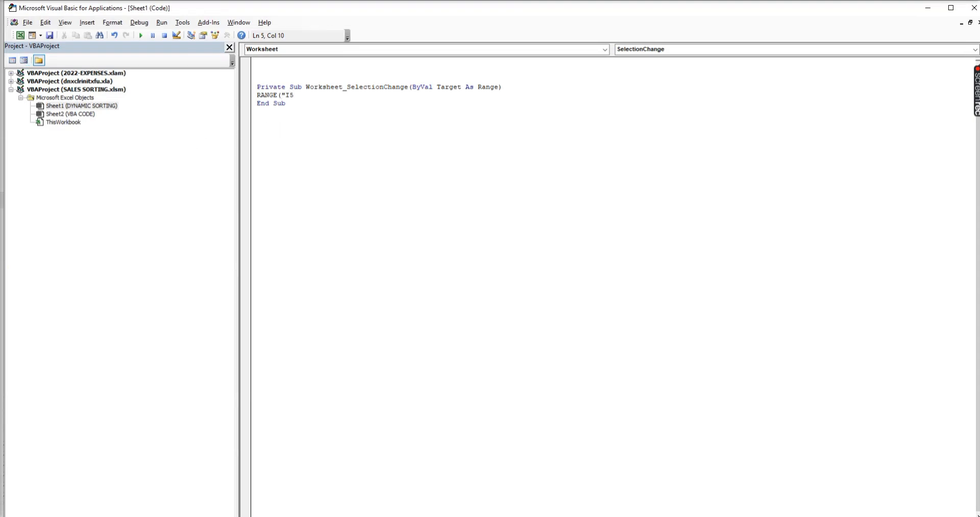
type(":J")
left_click(276, 132)
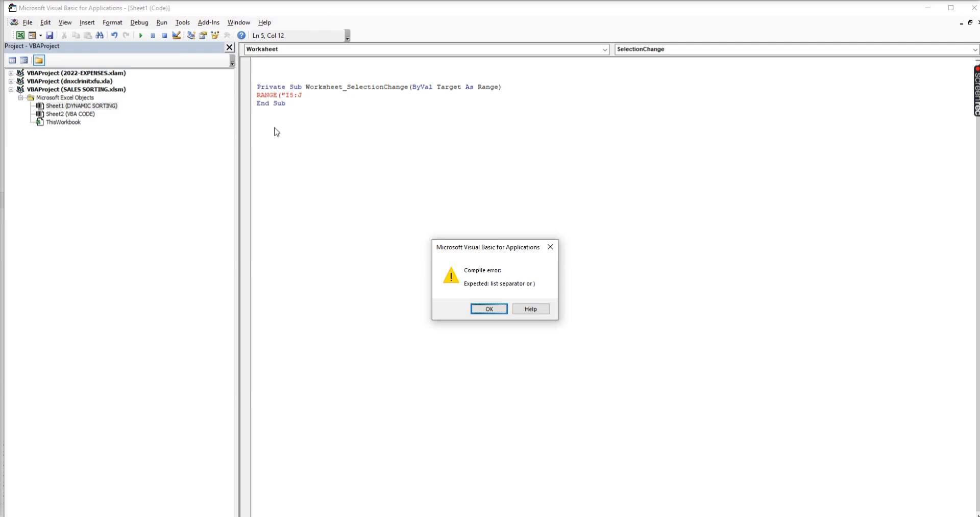
left_click(488, 310)
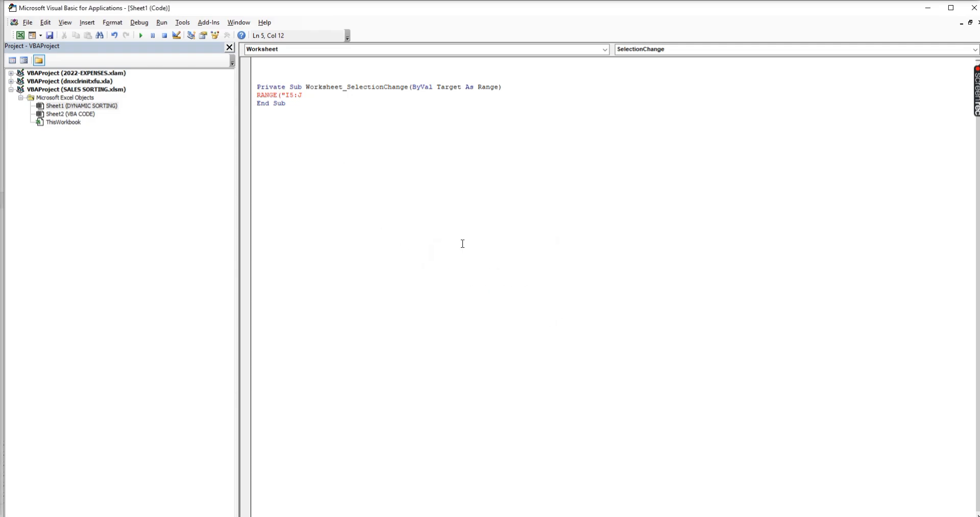
type("16\").SORT")
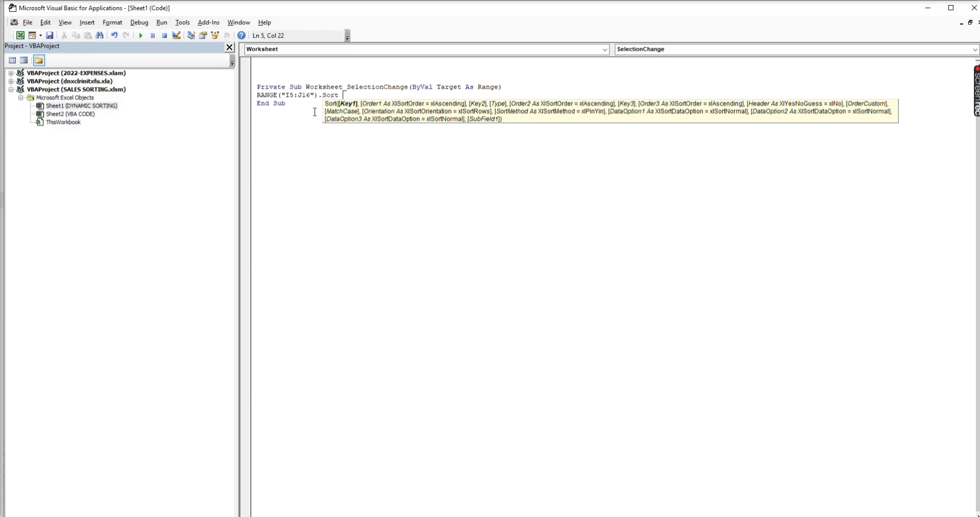
- Add the sort key KEY1:=Range("J5") to the Sort statement, and check cell J5 under SALES in the worksheet
type("KEY1:=RANGE(")
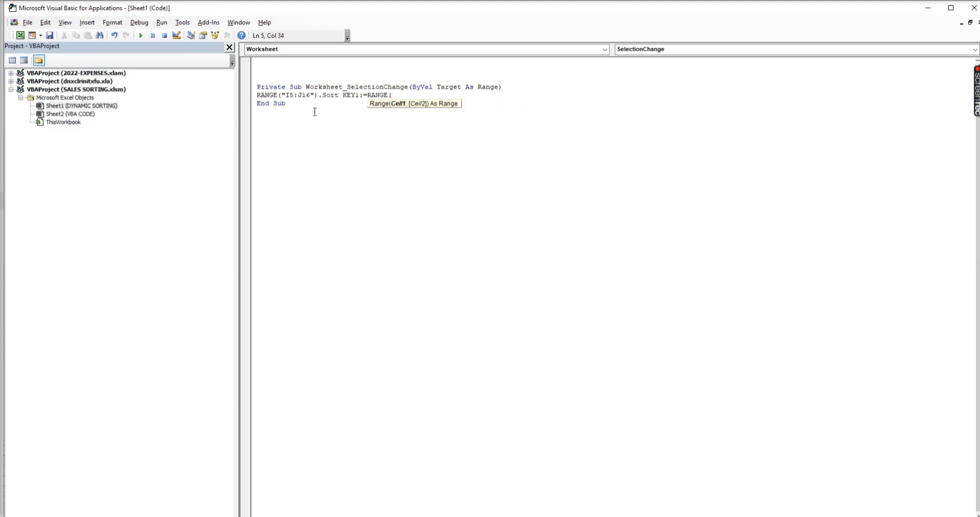
type("\"J5\")")
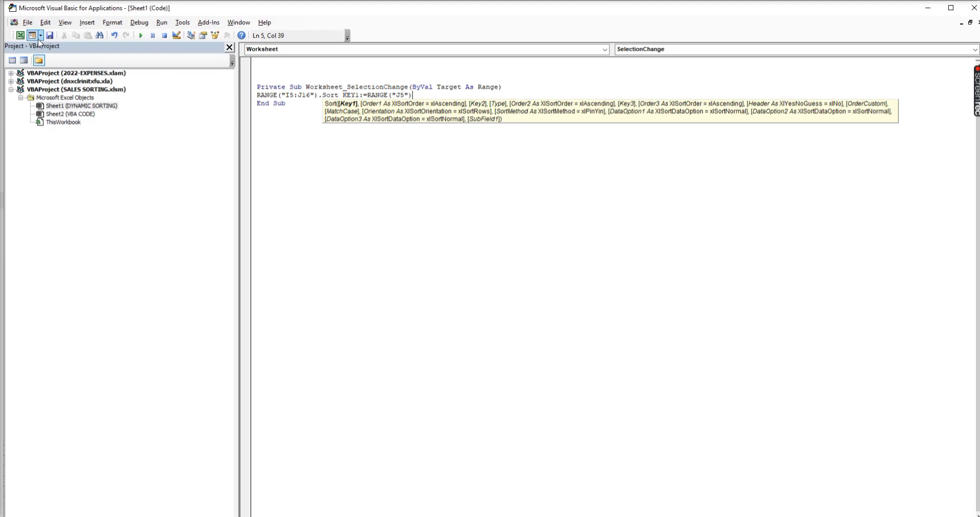
left_click(21, 35)
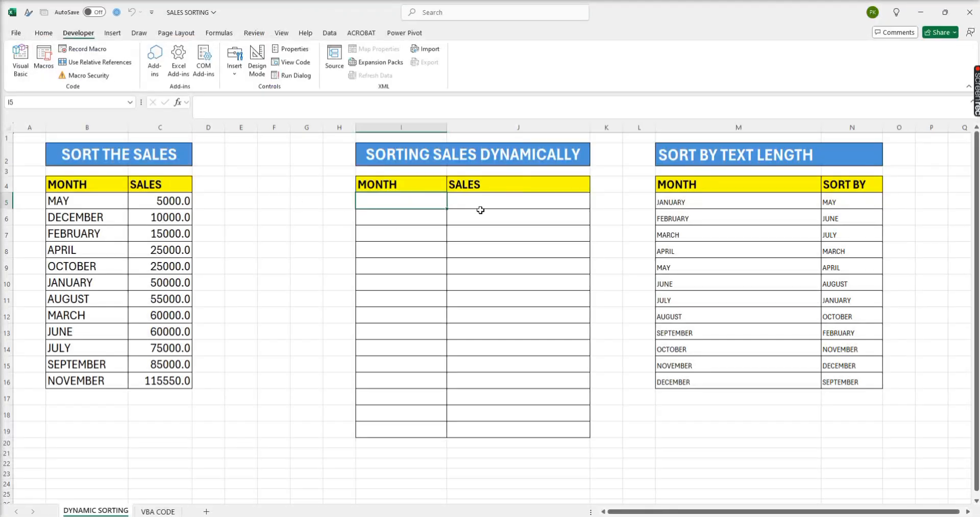
left_click(20, 60)
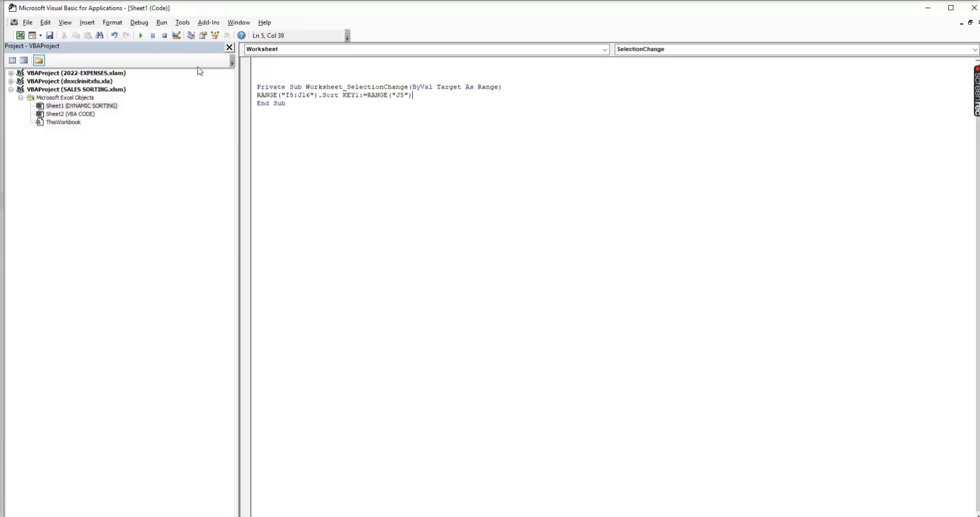
left_click(20, 35)
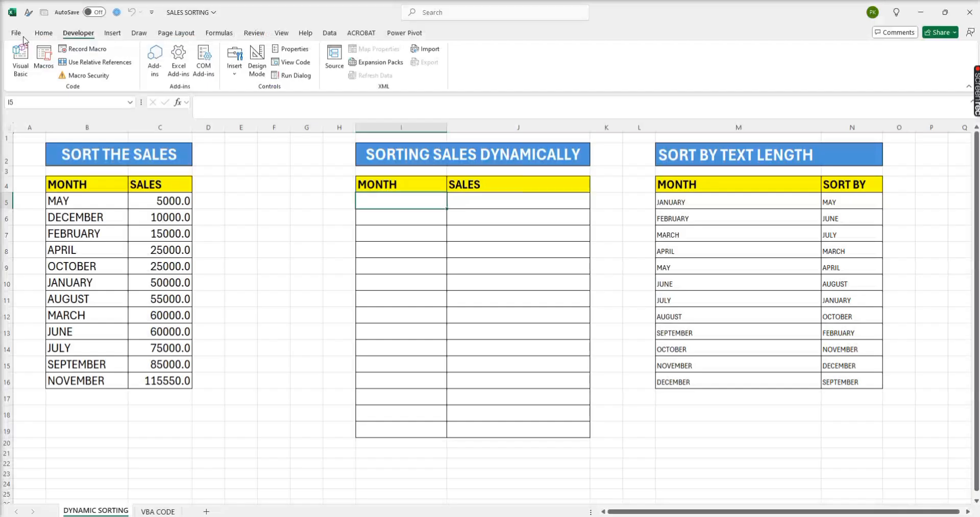
left_click(500, 203)
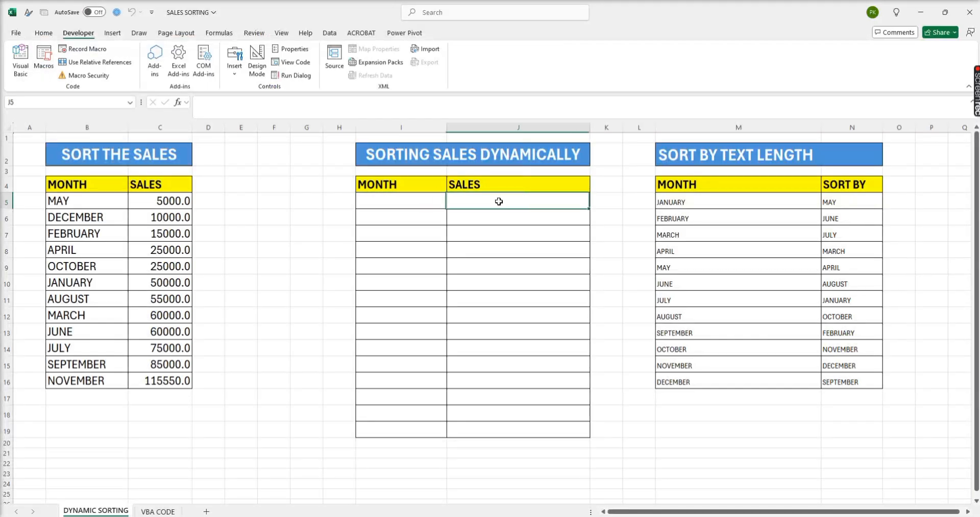
left_click(20, 60)
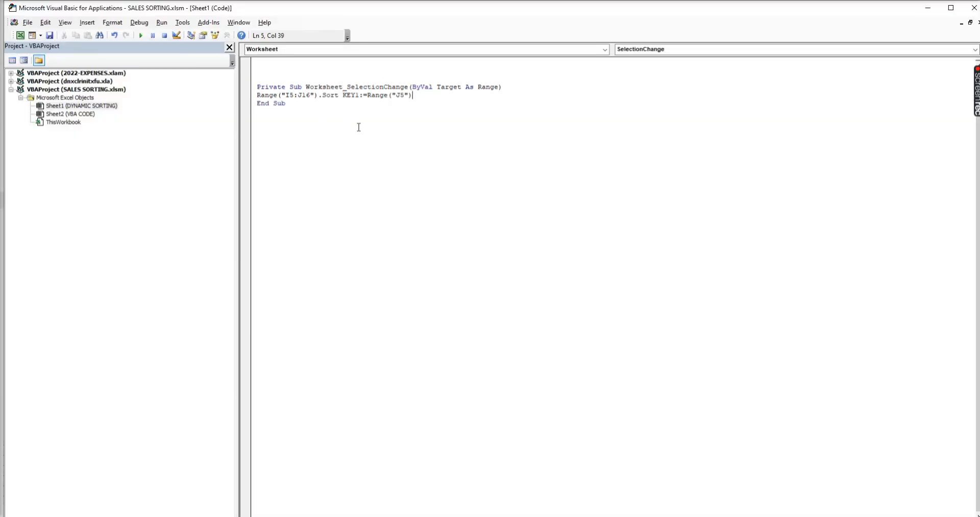
- Complete the Sort statement with the argument ORDER1:=xlAscending
type(",")
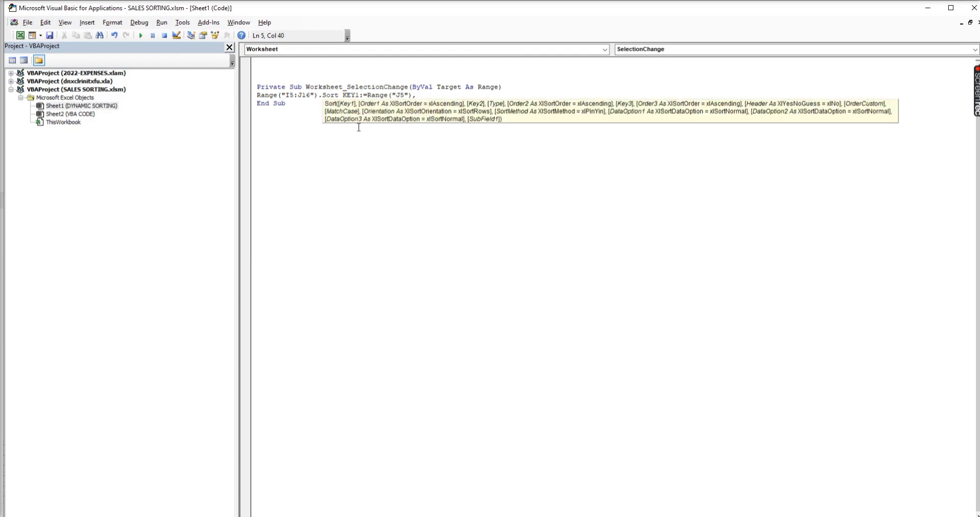
type("ORDER1:=")
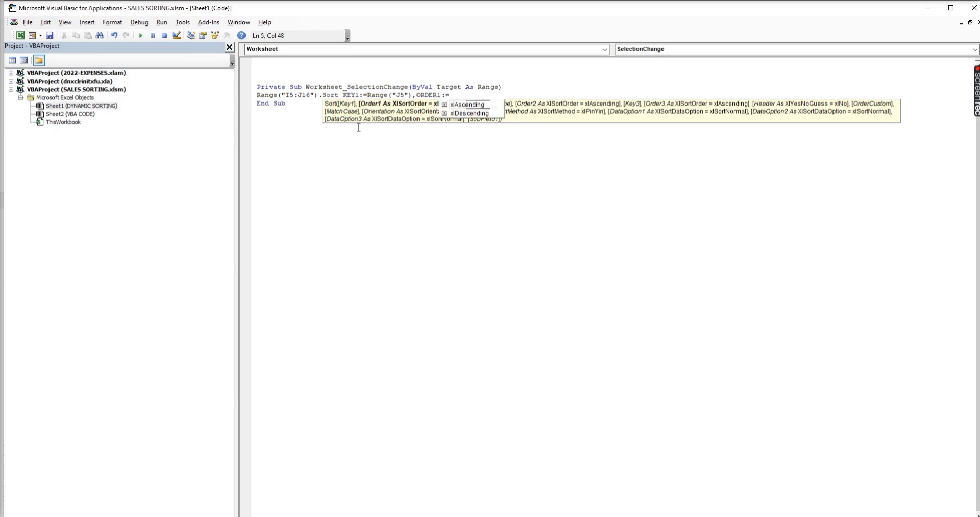
left_click(466, 105)
double_click(466, 105)
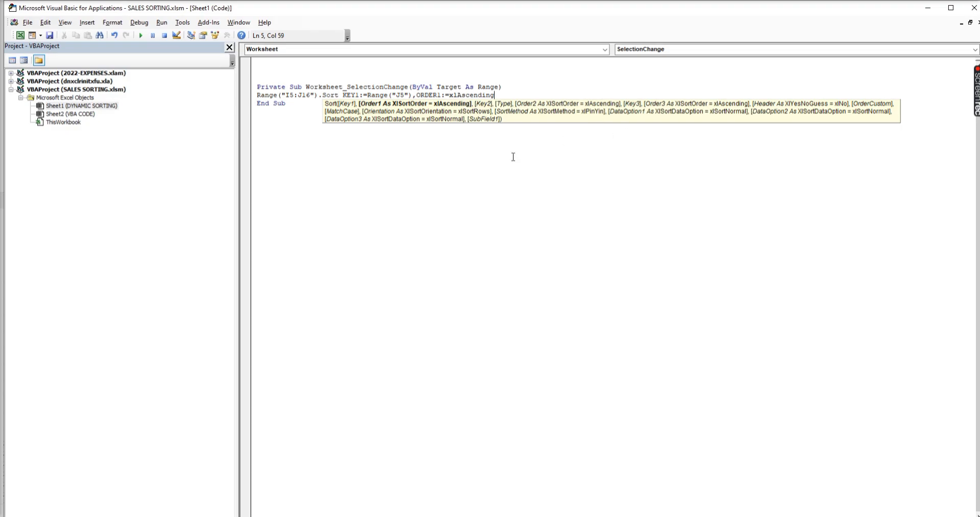
left_click(308, 170)
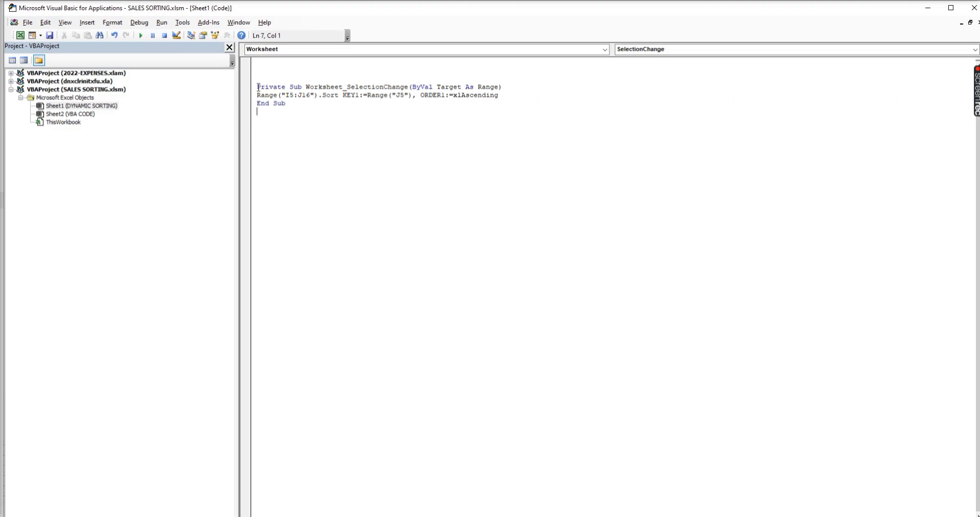
- Remove the blank lines above the Worksheet_SelectionChange procedure
key("BackSpace")
key("BackSpace")
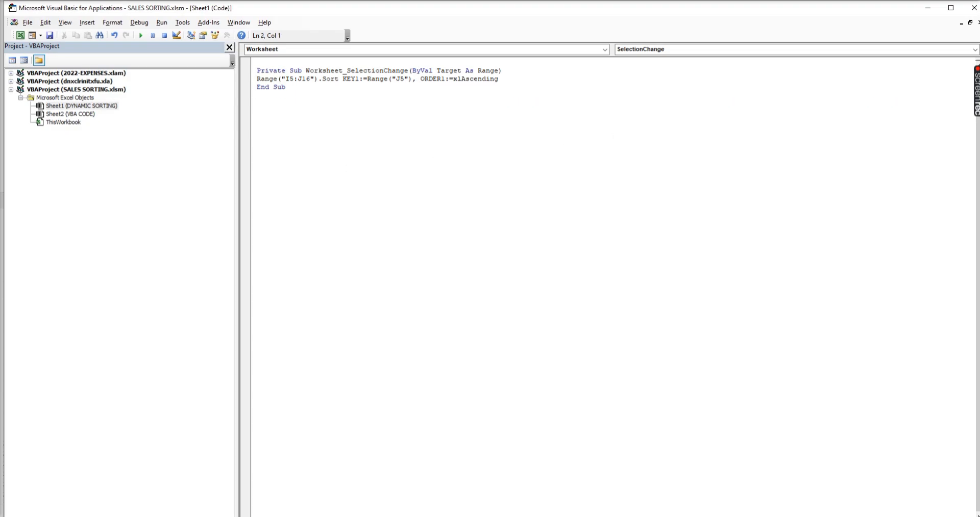
left_click(280, 118)
- Return to the worksheet and enter JANURAY with sales of 50000 in row 5 of the SORTING SALES DYNAMICALLY table
left_click(19, 35)
left_click(423, 202)
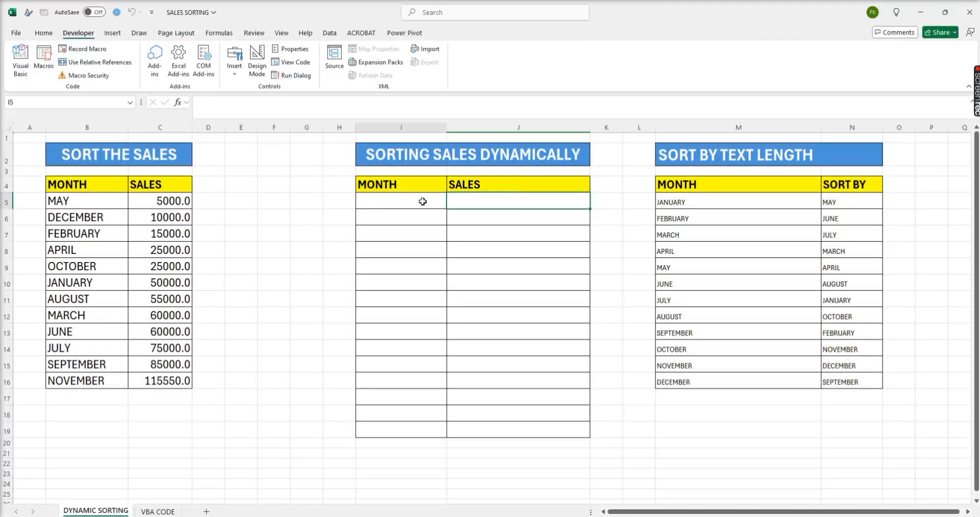
type("JANURAY")
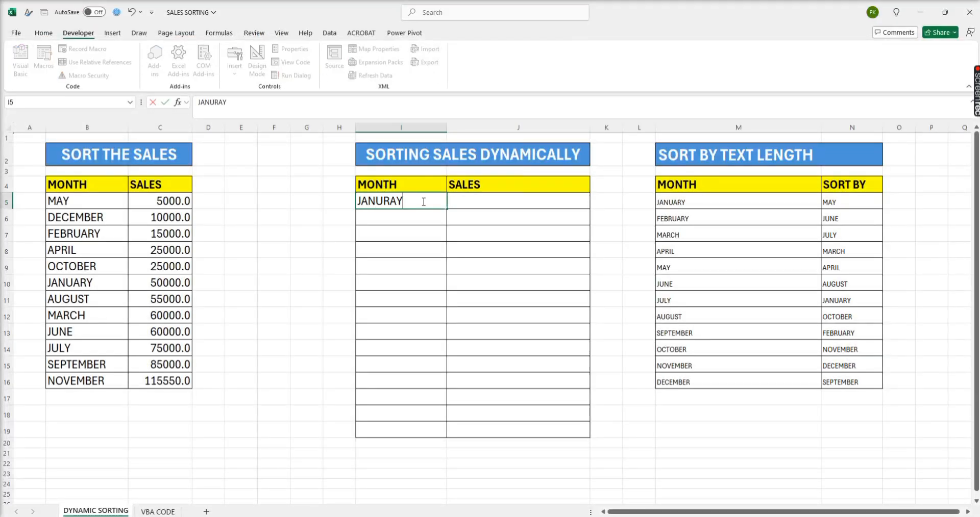
key("Tab")
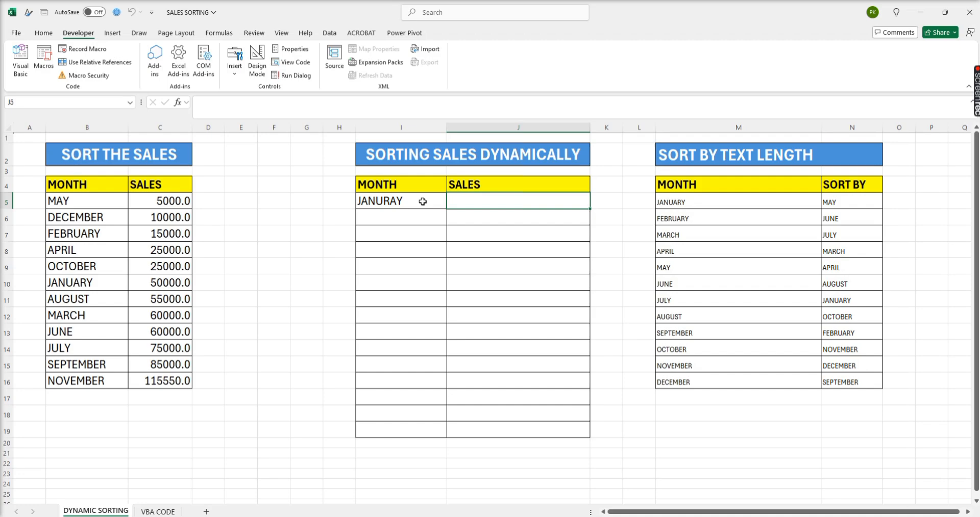
type("50000")
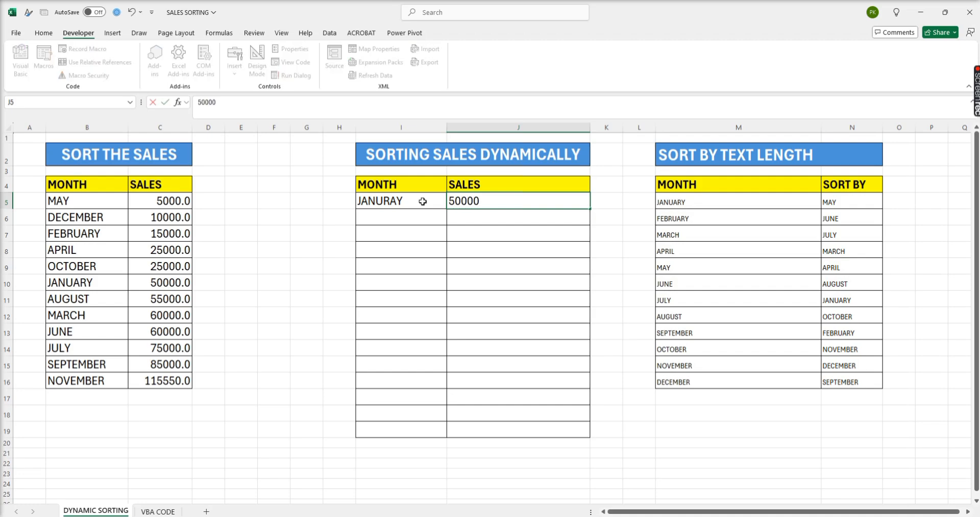
key("Return")
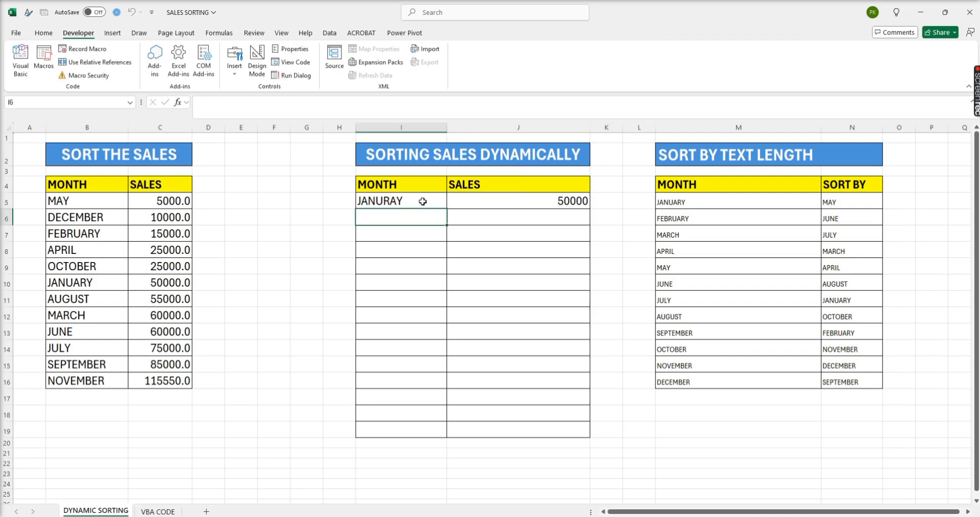
- Enter FEBRUARY with sales of 10000 in row 6 of the SORTING SALES DYNAMICALLY table
type("FEBRUARY")
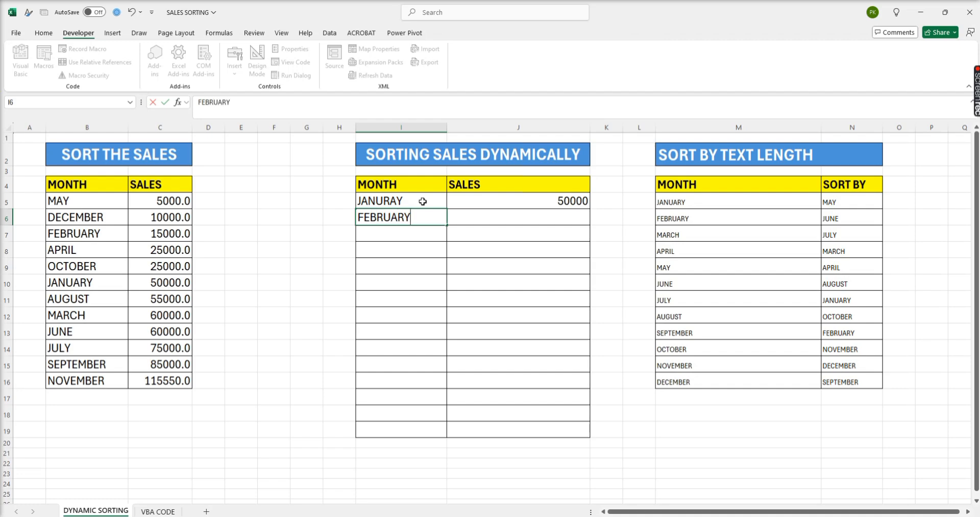
key("Tab")
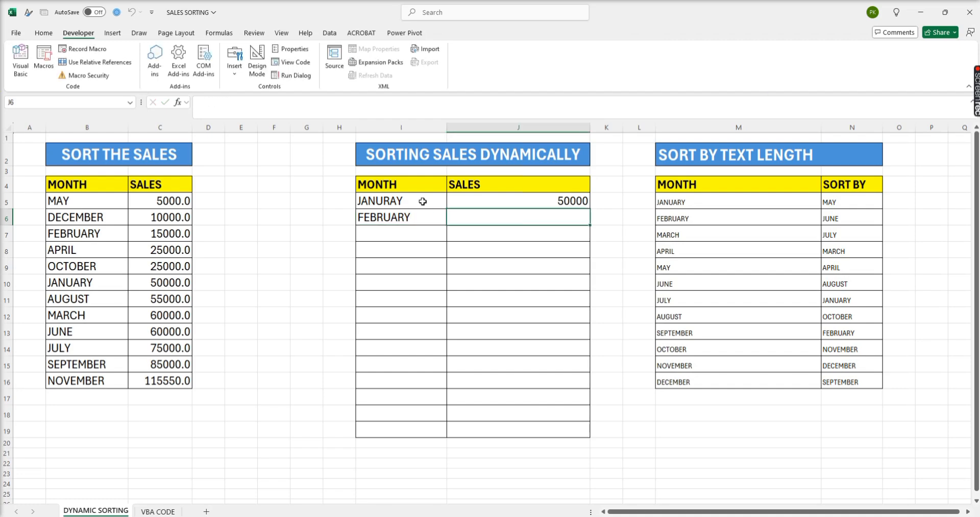
type("1000")
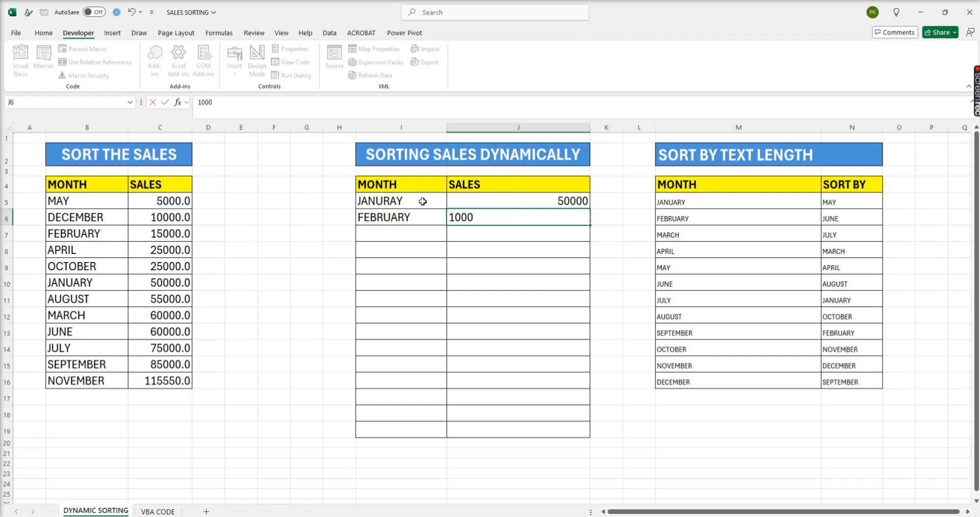
type("0")
key("Return")
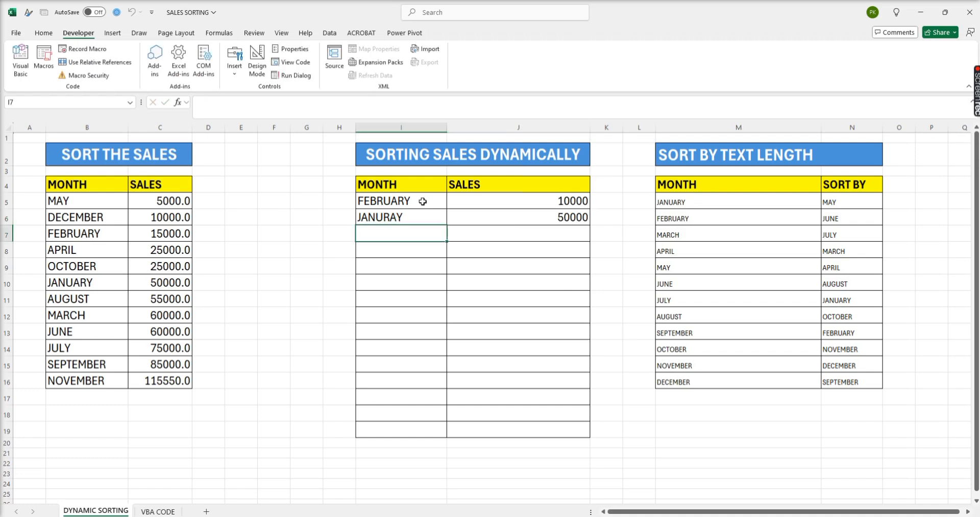
- Add MARCH with sales of 15000 in row 7 of the SORTING SALES DYNAMICALLY table
type("MARCH")
key("Tab")
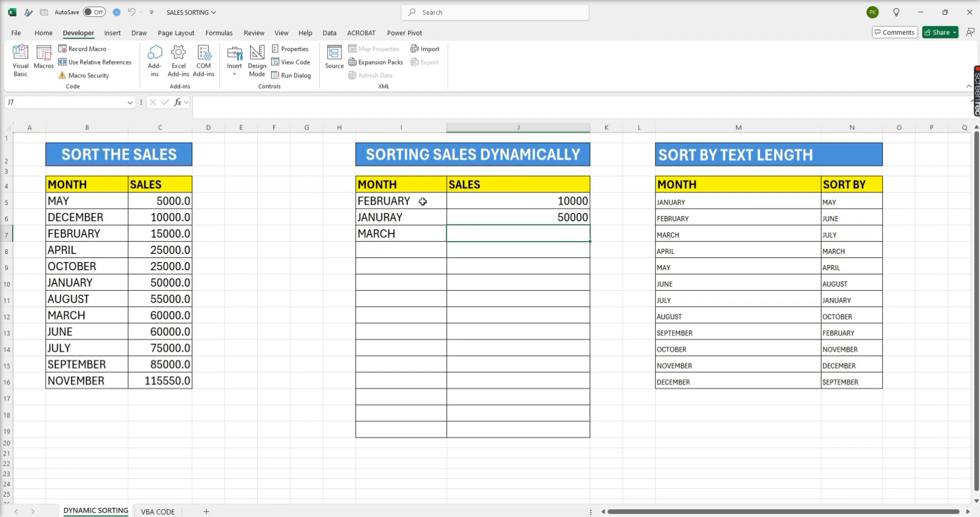
type("15000")
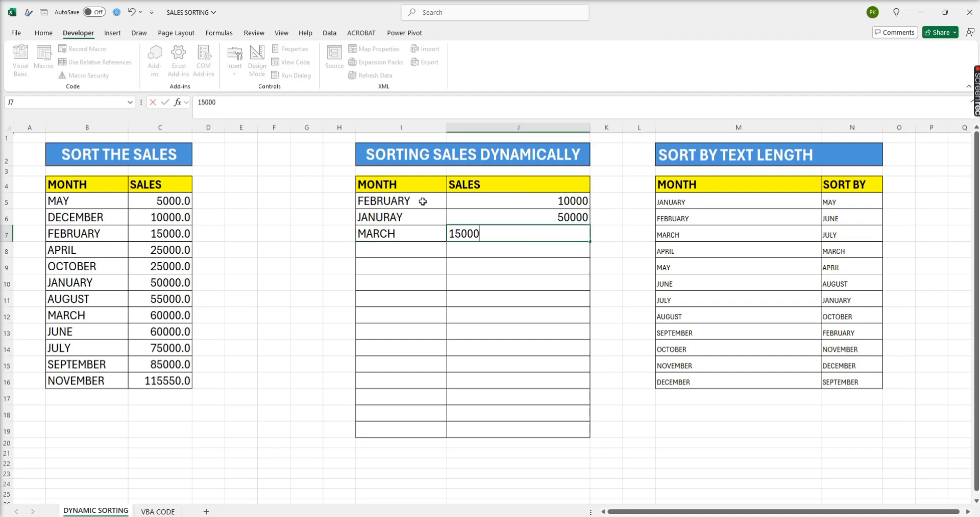
key("Return")
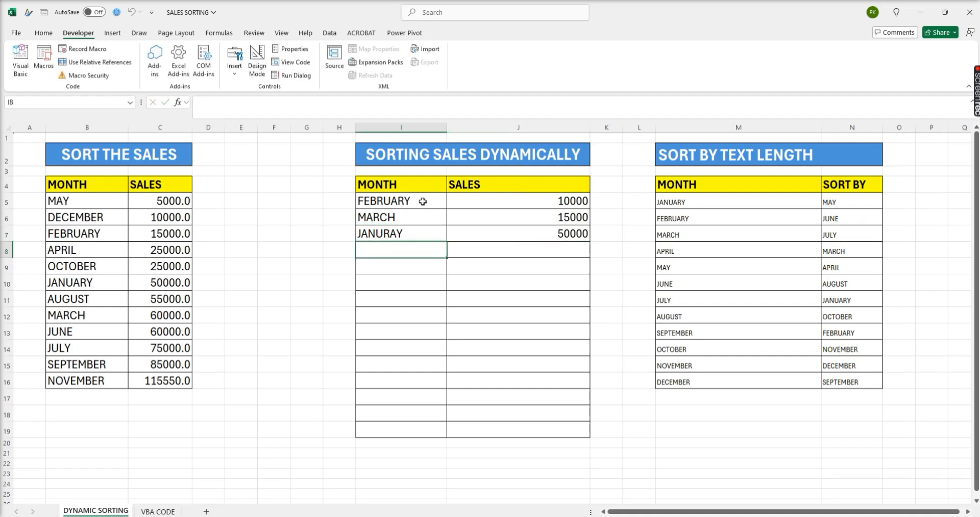
- Add APRIL with sales of 6500 in row 8 of the SORTING SALES DYNAMICALLY table
type("J")
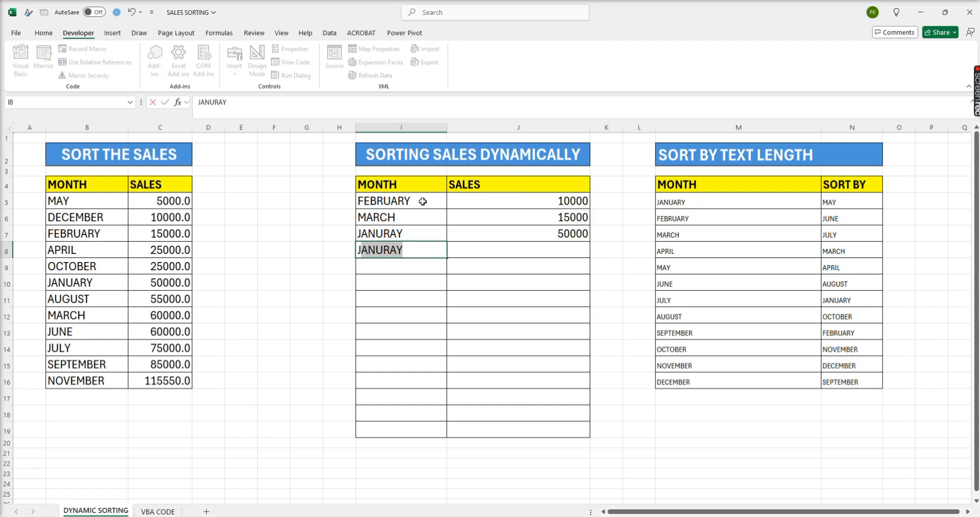
key("BackSpace")
key("BackSpace")
type("APRIL")
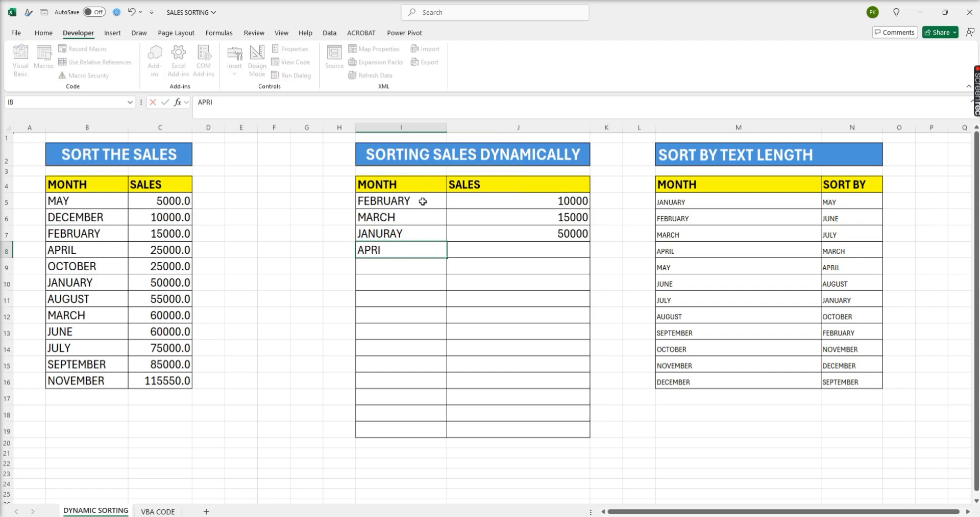
key("Tab")
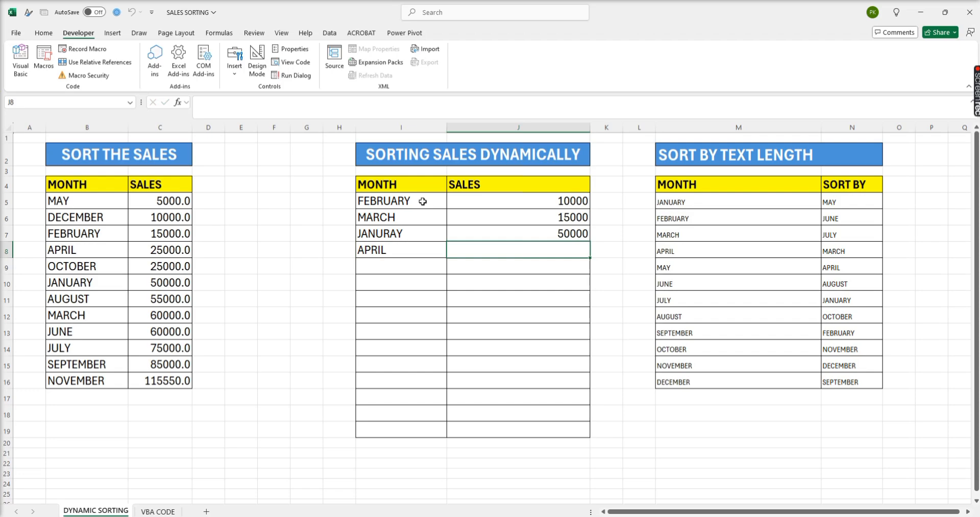
type("6500")
key("Return")
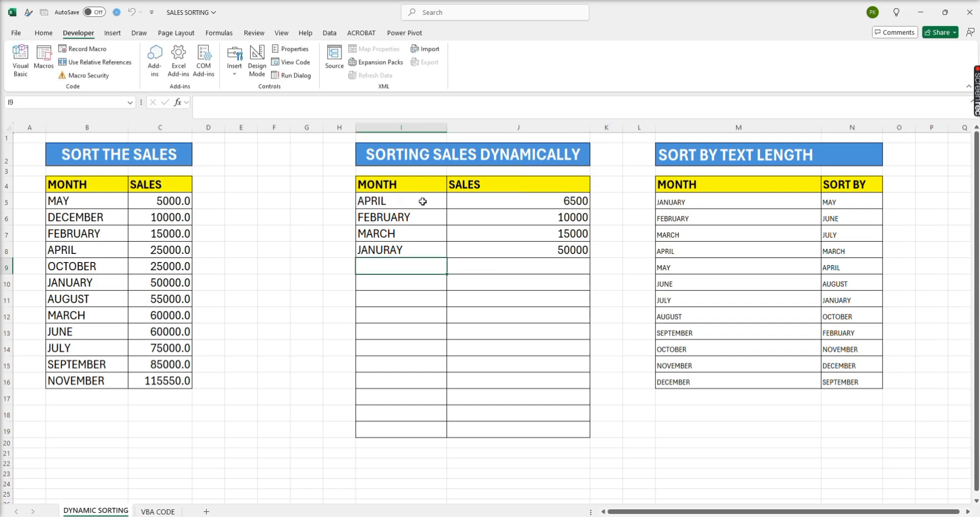
- Add MAY with sales of 75000 in row 9 of the SORTING SALES DYNAMICALLY table
type("MAY")
key("Tab")
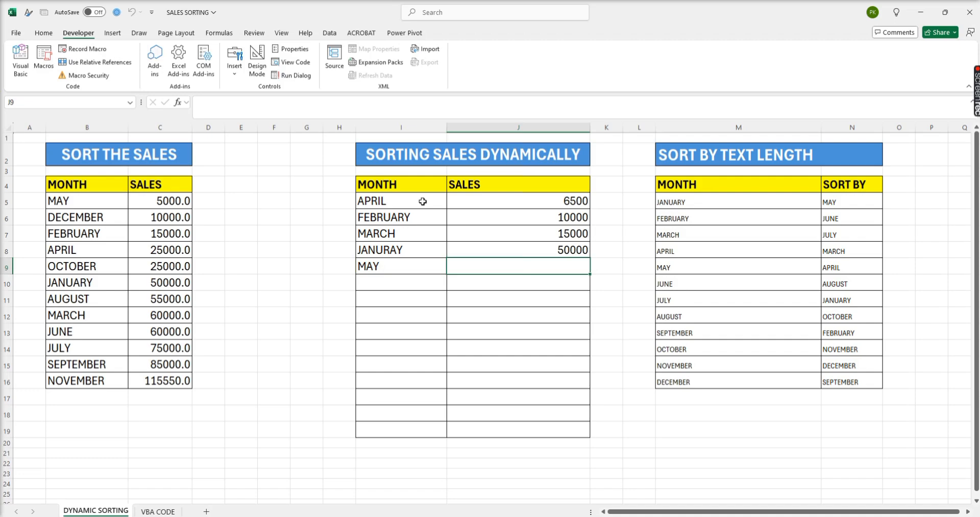
type("2")
key("BackSpace")
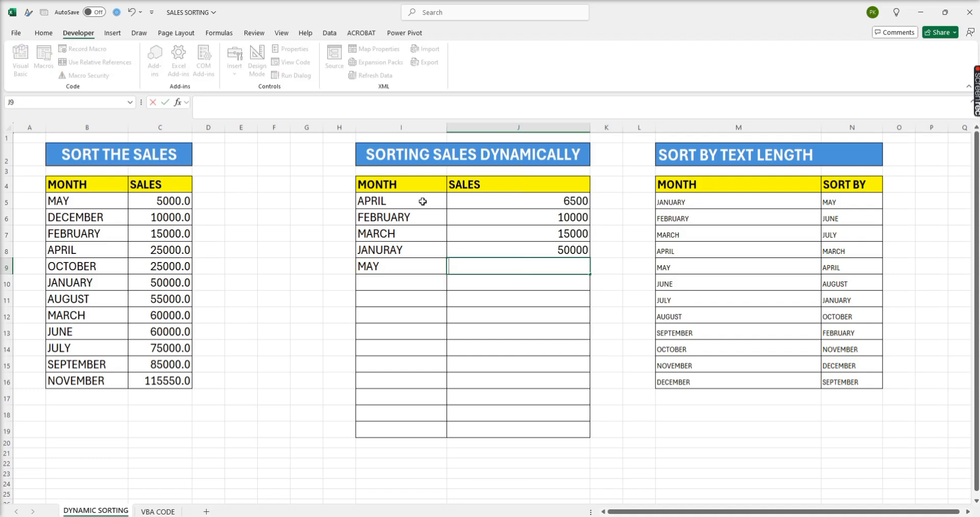
type("75000")
key("Return")
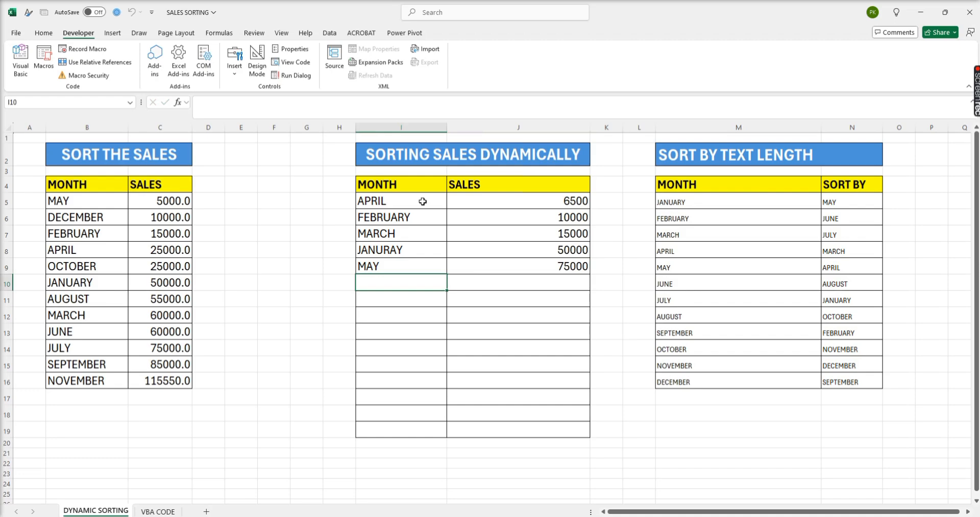
- Add JUNE with sales of 70000 in row 10 of the SORTING SALES DYNAMICALLY table
type("JUNE")
key("Tab")
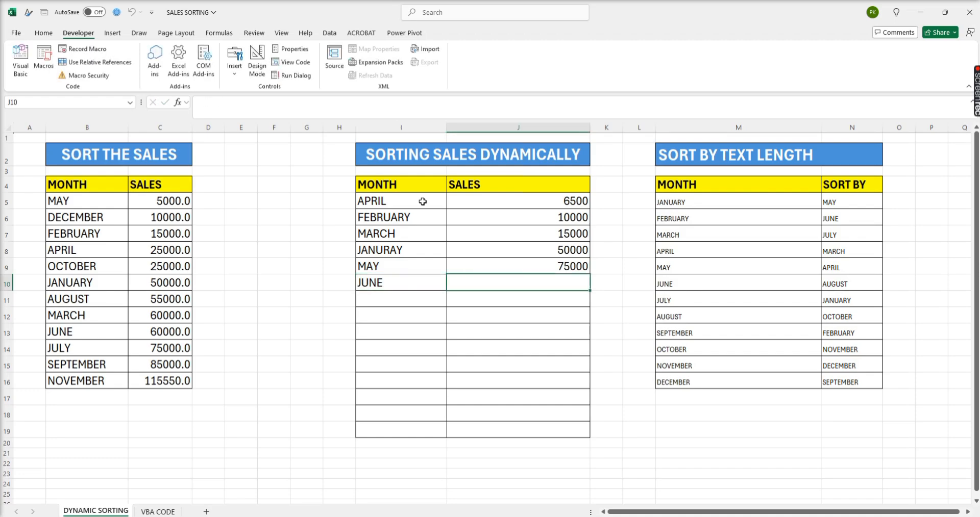
type("85000")
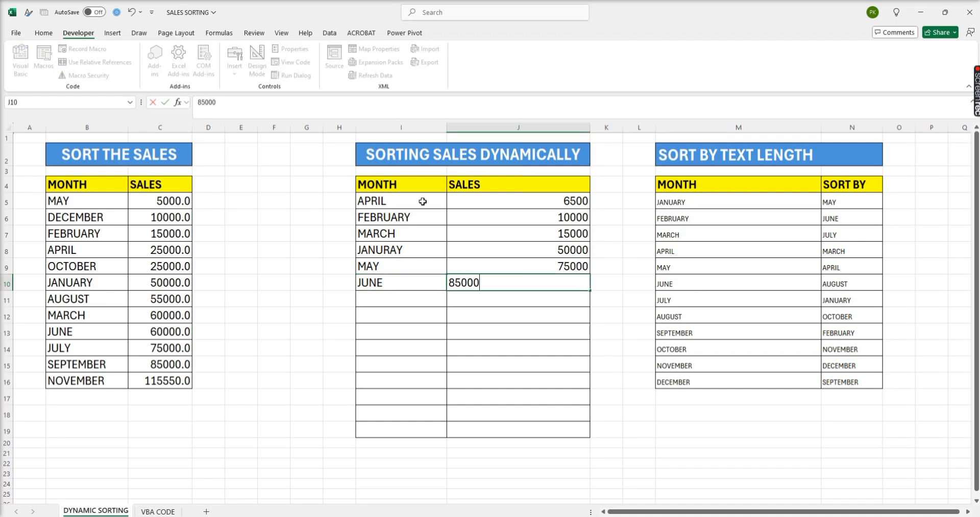
key("BackSpace")
key("BackSpace")
key("BackSpace")
key("BackSpace")
key("BackSpace")
type("70000")
key("Return")
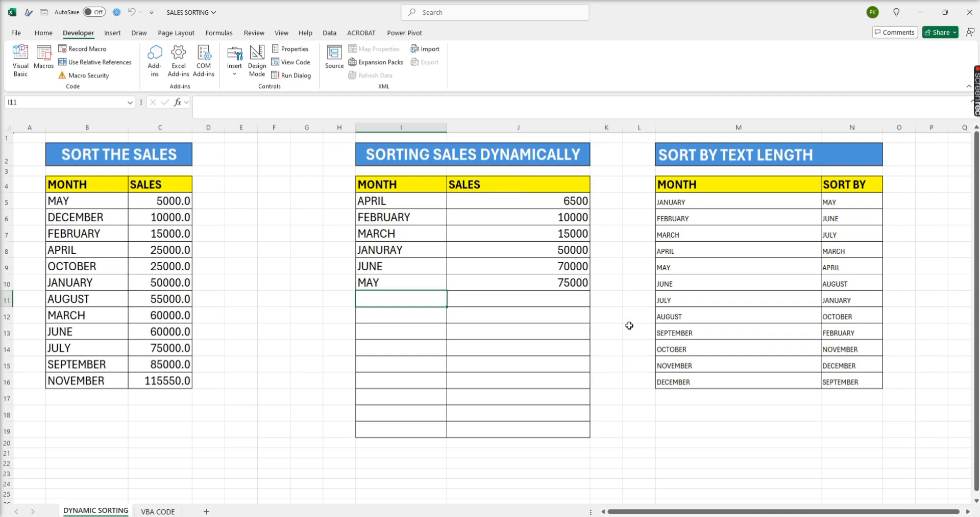
- Copy the whole Worksheet_SelectionChange procedure from the Visual Basic editor and return to the DYNAMIC SORTING worksheet
left_click(21, 61)
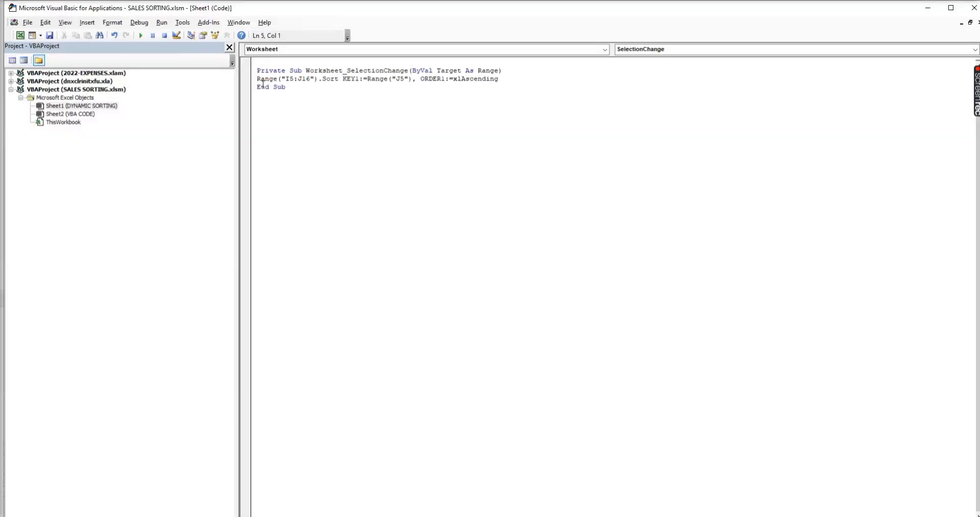
left_click_drag(258, 71, 286, 89)
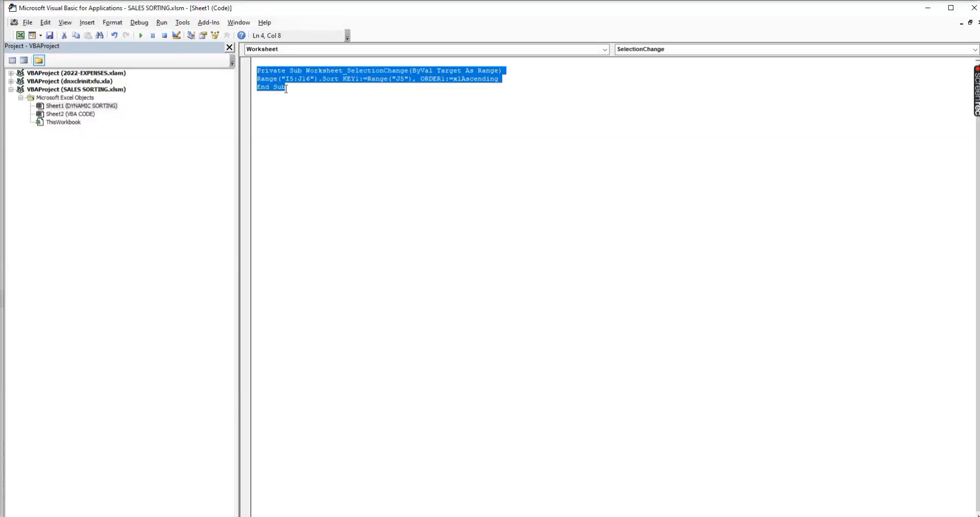
key("ctrl+c")
left_click(325, 167)
key("alt+Tab")
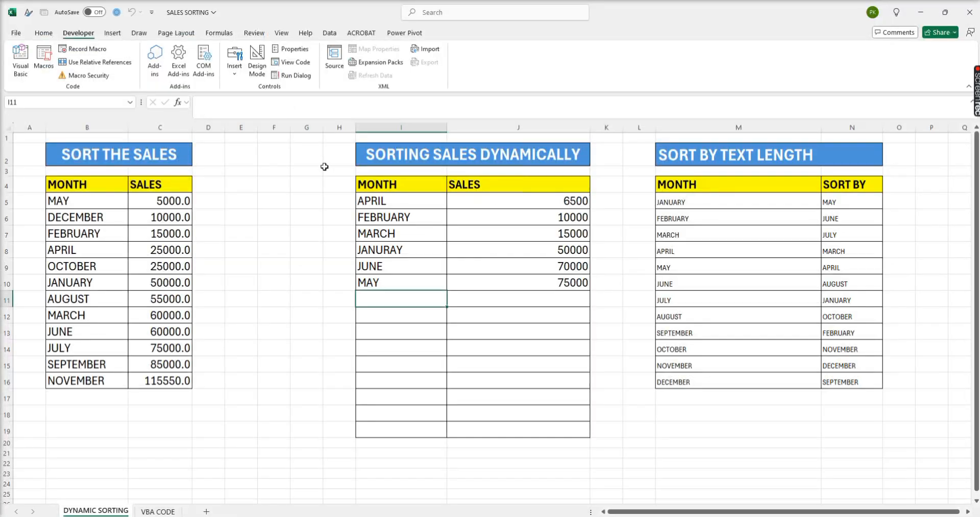
scroll(470, 280, "down", 1)
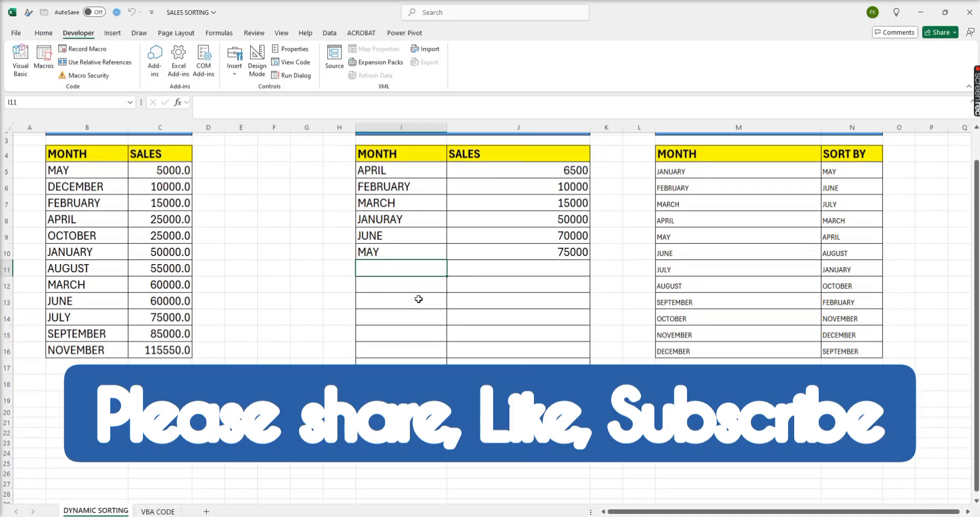
scroll(418, 299, "up", 1)
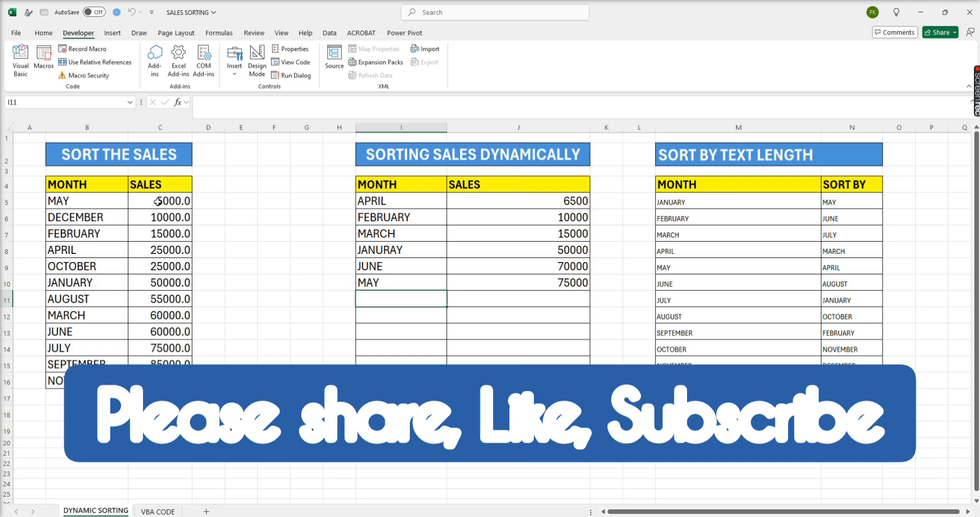